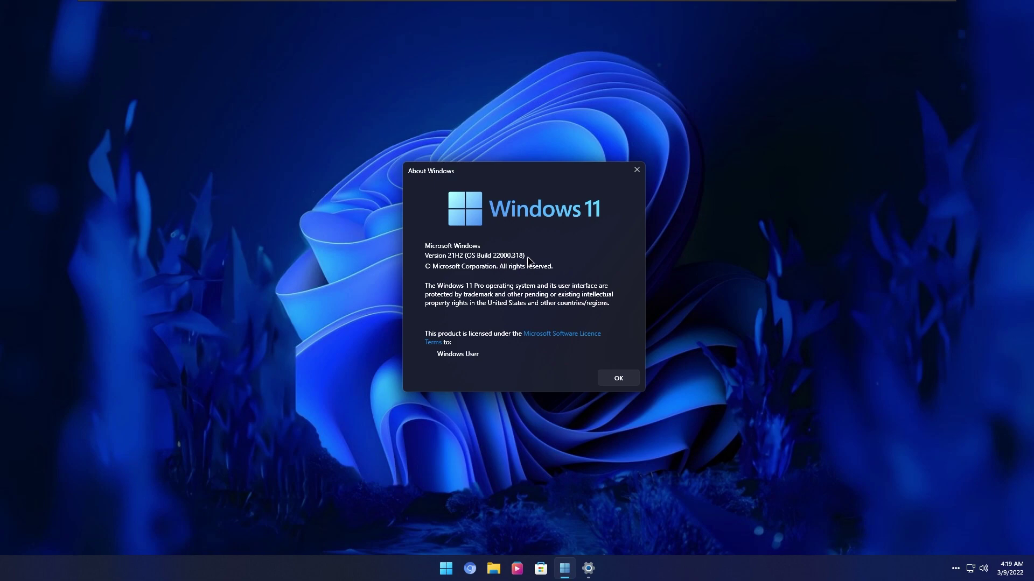
Step: Dismiss the About Windows information box with OK
click(620, 379)
Step: Check Windows Update in Settings, minimize Settings, and show the Start menu's pinned apps
click(576, 569)
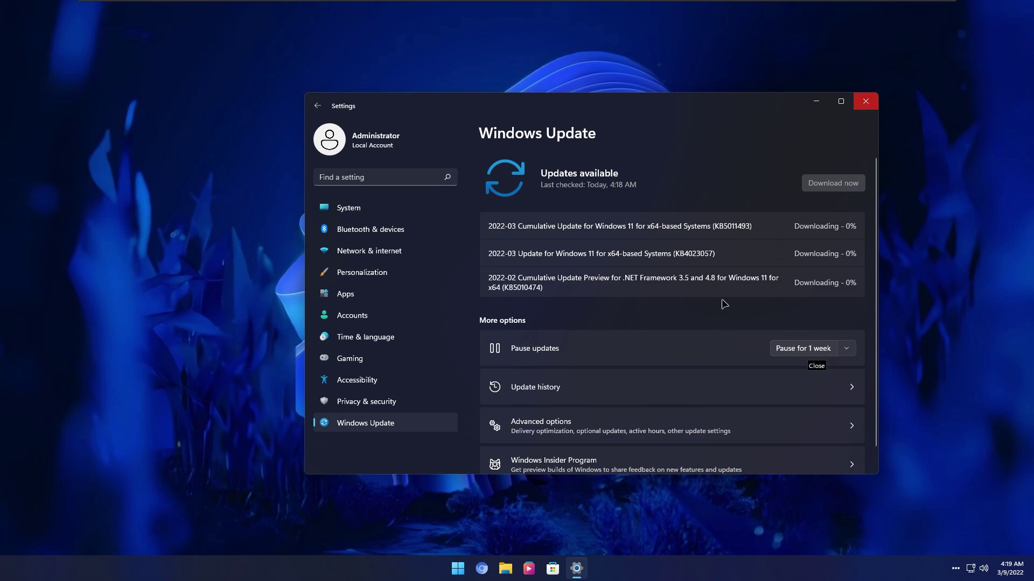
click(816, 102)
click(457, 569)
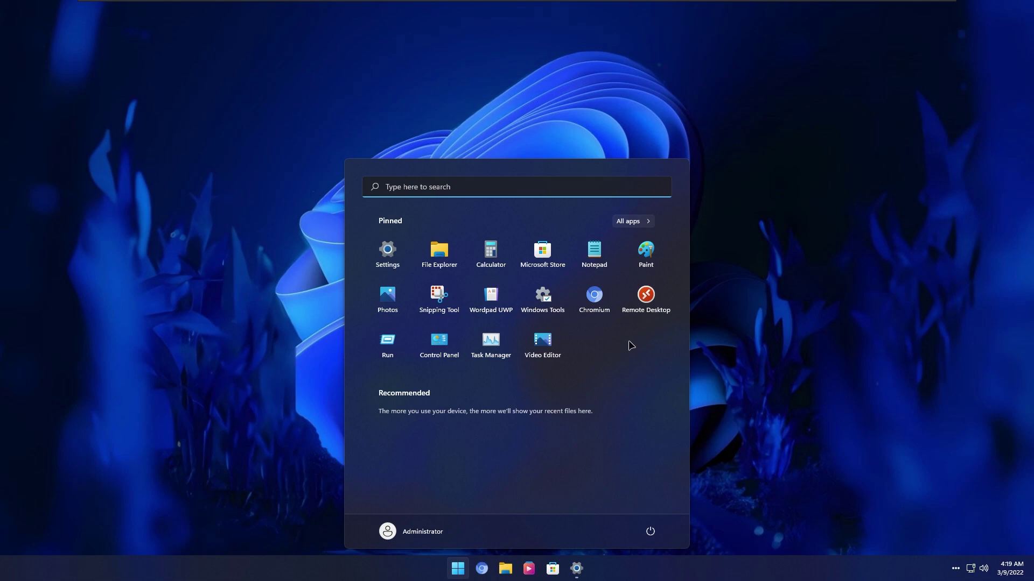
Step: Scroll through All apps, raise the volume to 70, and go back to the pinned apps
click(631, 222)
scroll(555, 309, down, 1)
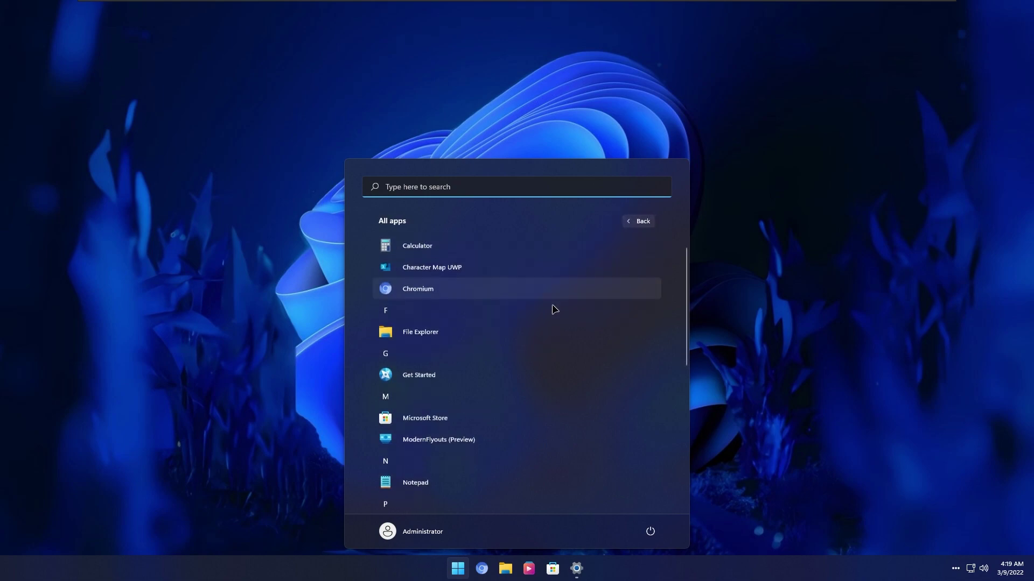
scroll(531, 349, down, 6)
scroll(499, 415, up, 3)
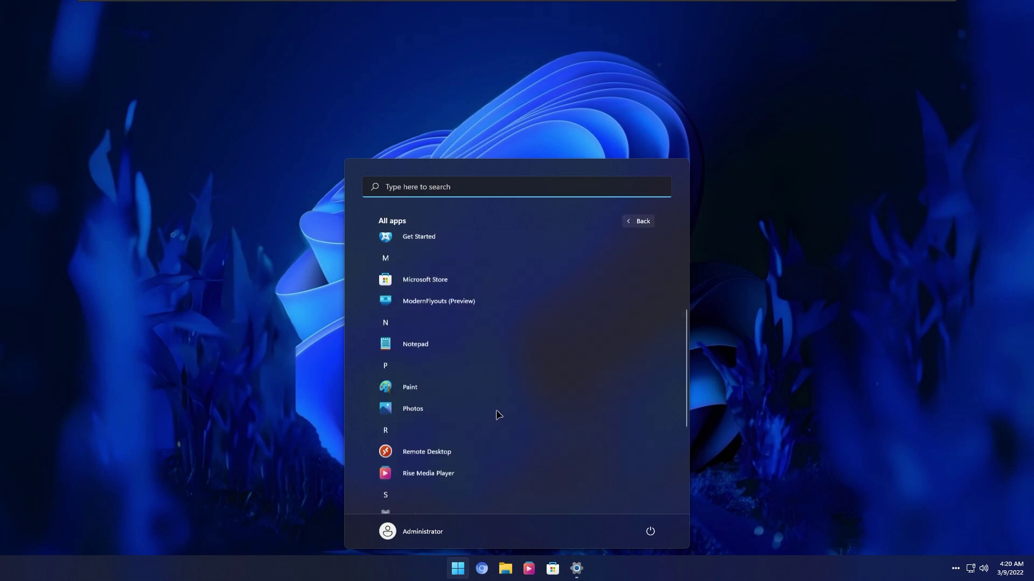
scroll(500, 398, up, 1)
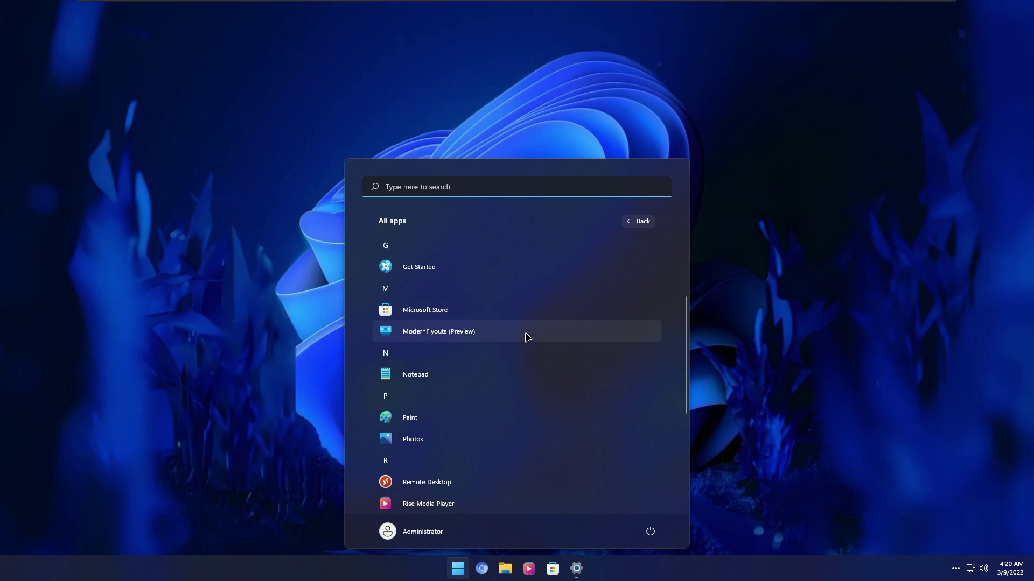
key(XF86AudioRaiseVolume)
key(XF86AudioRaiseVolume)
key(XF86AudioRaiseVolume)
key(XF86AudioRaiseVolume)
key(XF86AudioRaiseVolume)
key(XF86AudioRaiseVolume)
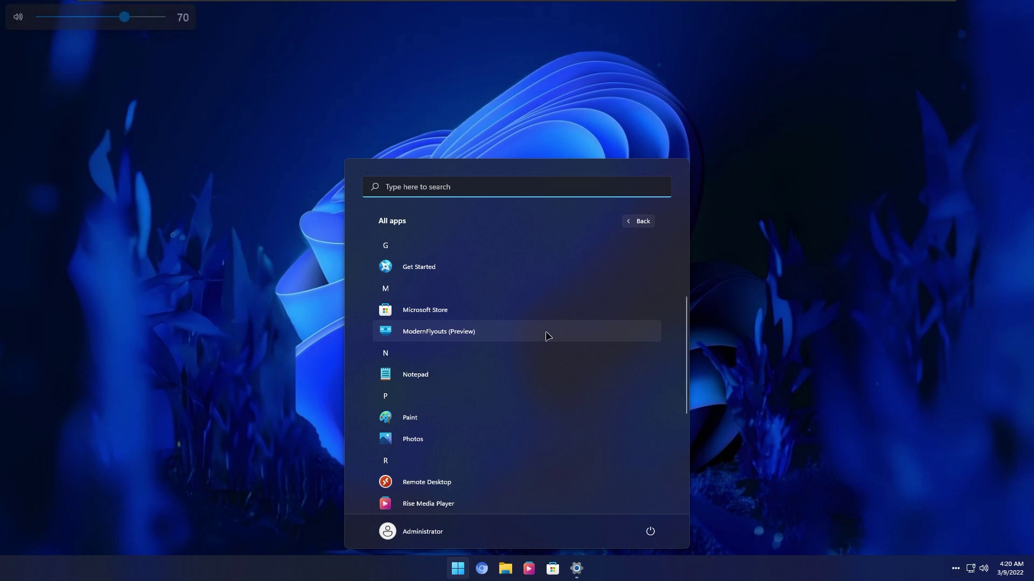
key(Escape)
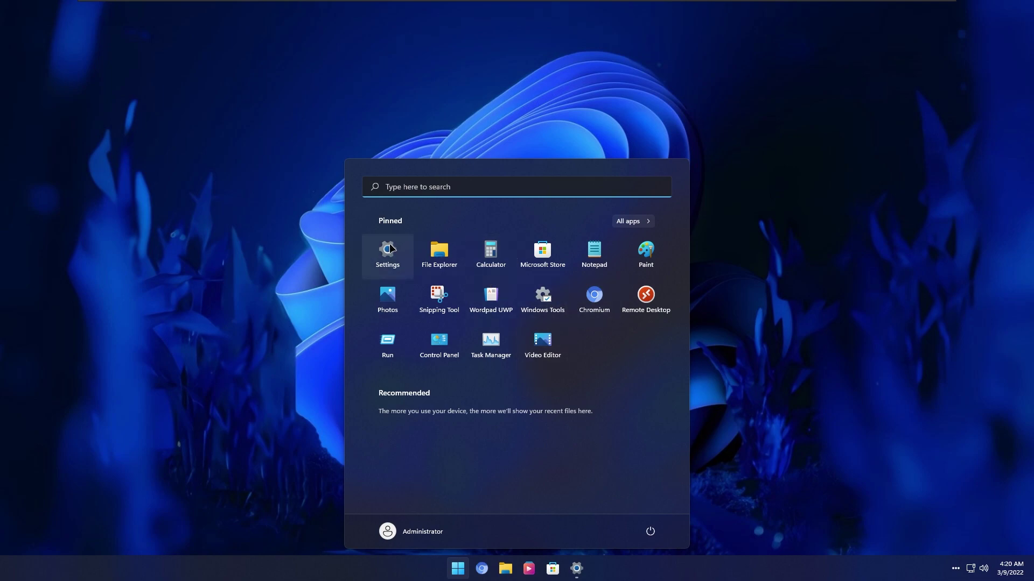
Step: Open the Personalization page in Settings and move the window up and left
click(376, 255)
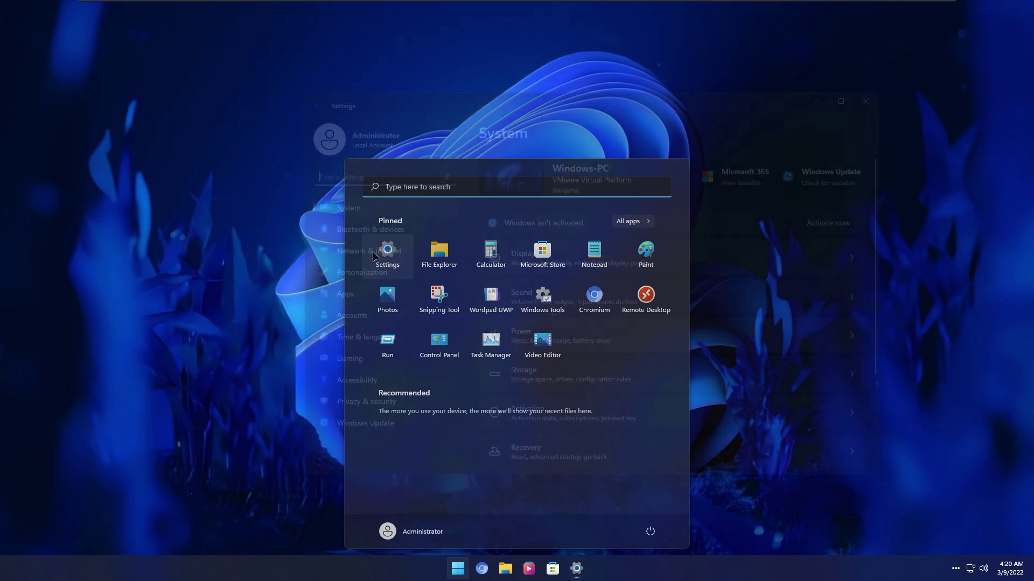
key(super)
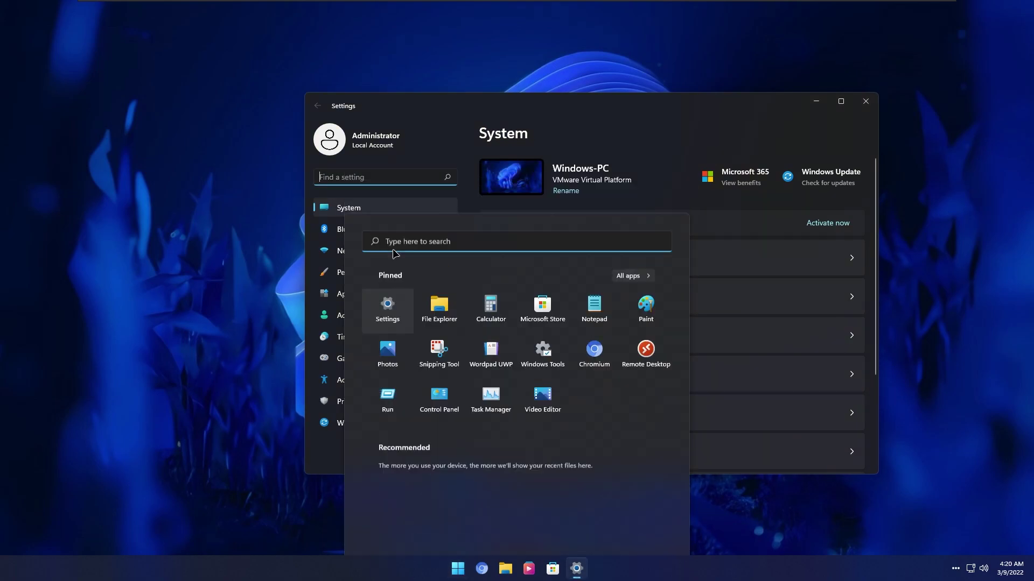
key(super)
click(426, 422)
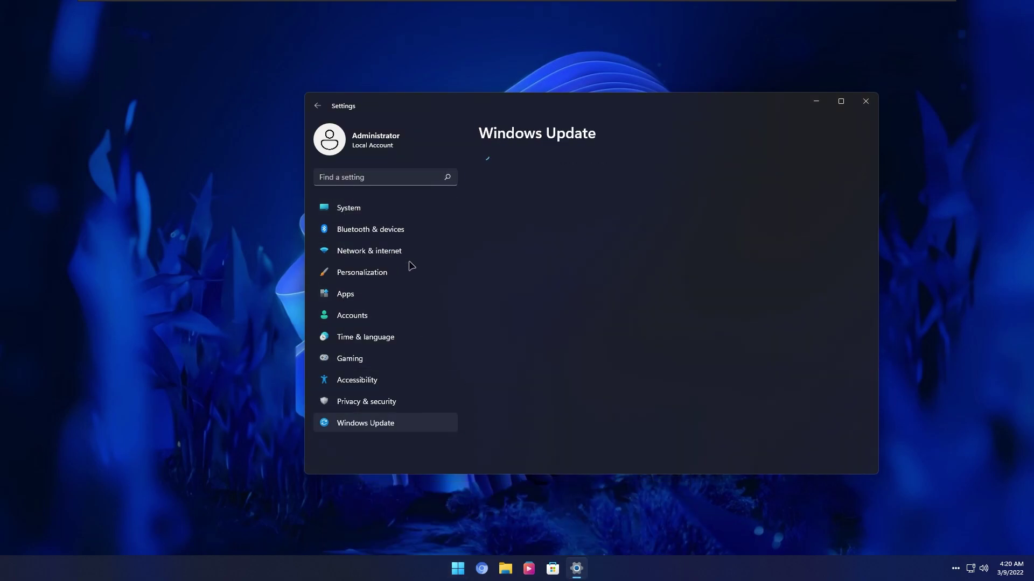
click(416, 271)
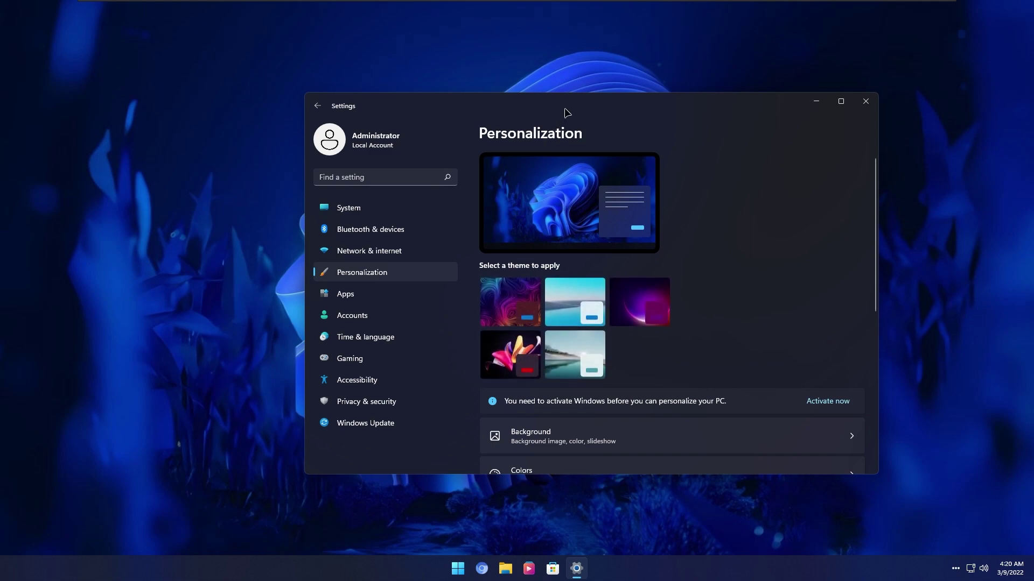
drag(567, 112, 505, 100)
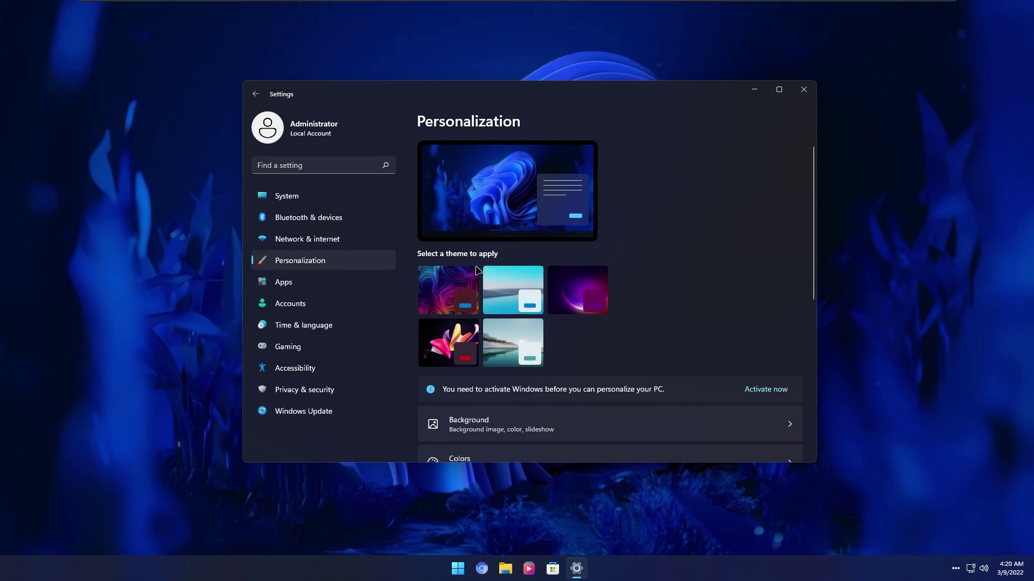
Step: Apply the first theme, Windows (dark), with the purple-and-pink swirl wallpaper
click(451, 281)
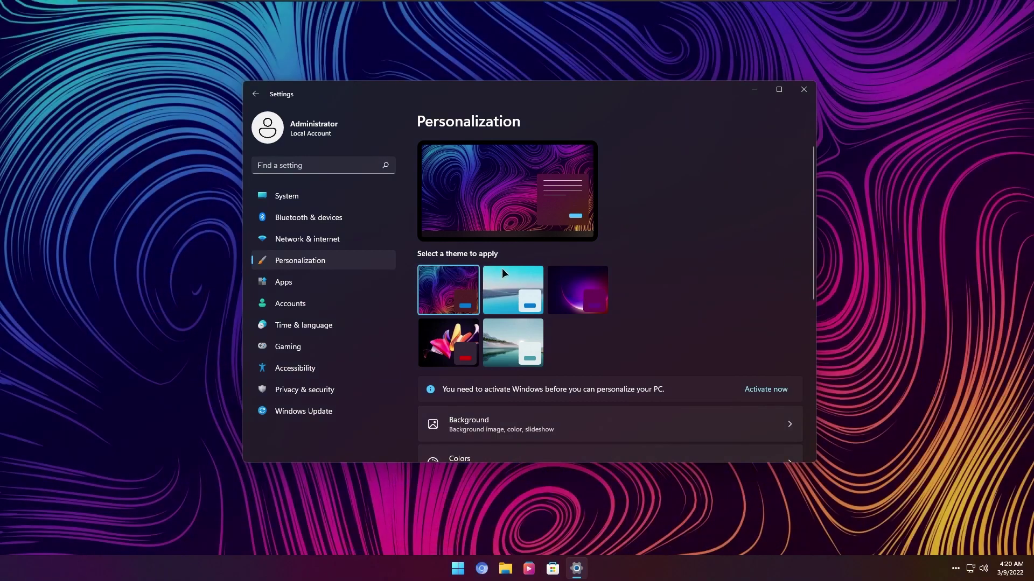
drag(539, 86, 550, 83)
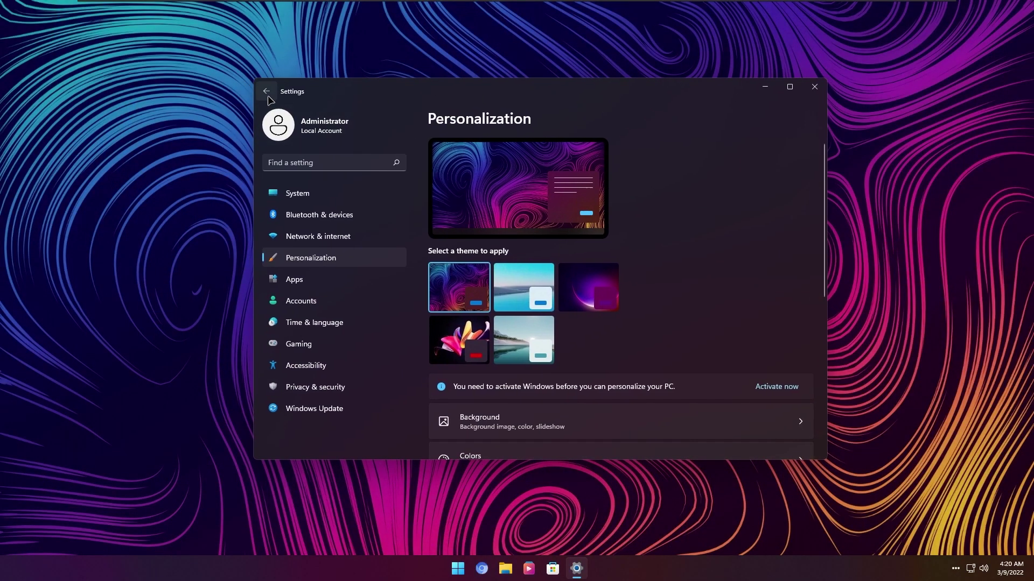
click(457, 568)
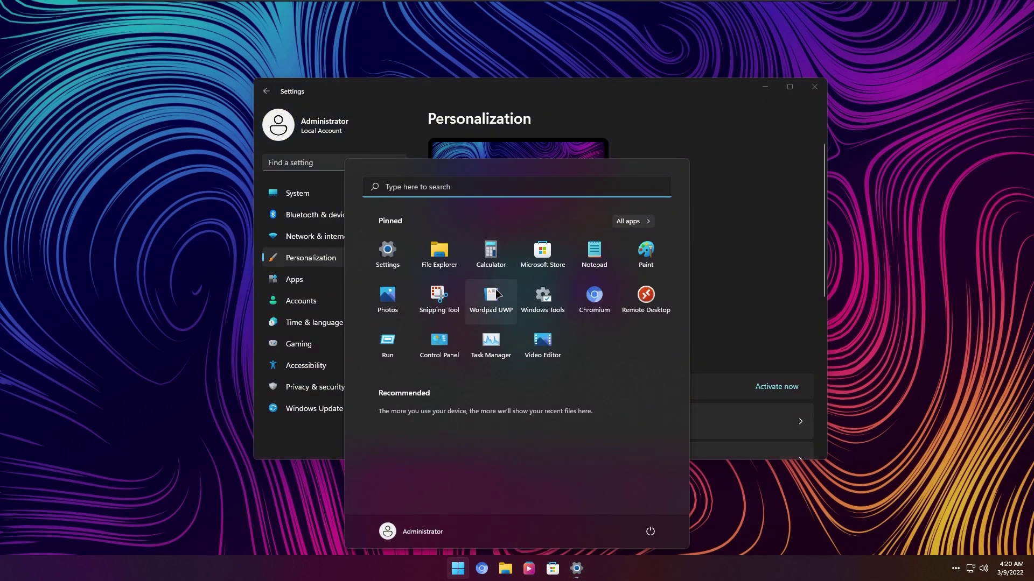
Step: Open Control Panel, look it over, and close it
click(450, 337)
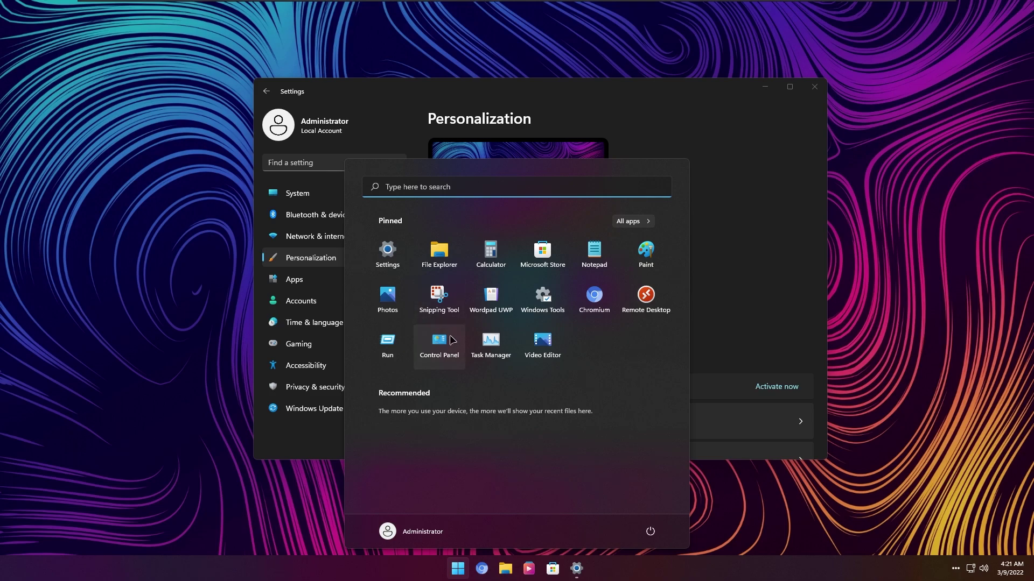
drag(403, 73, 462, 73)
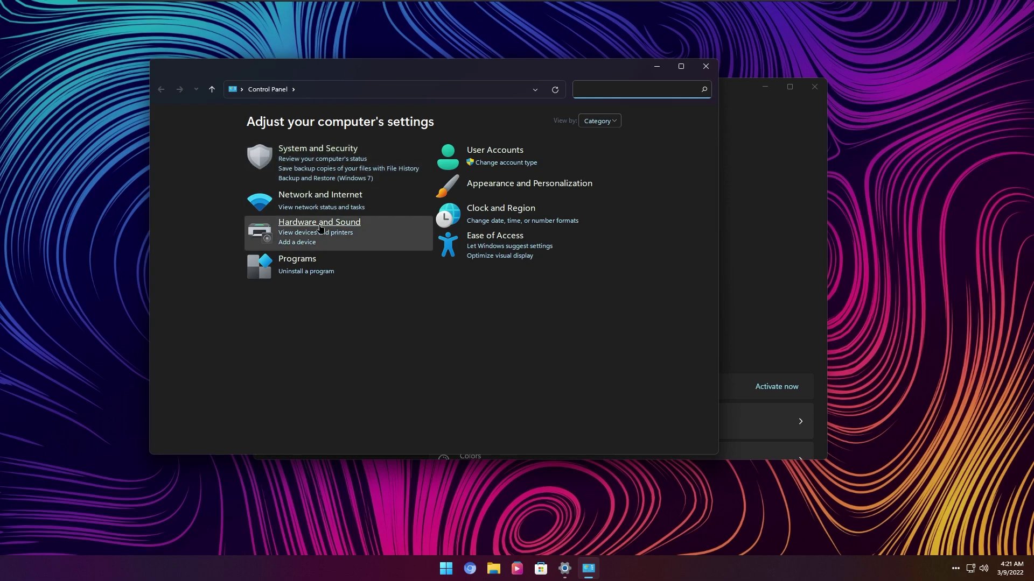
click(705, 65)
Step: Look over Task Manager's full process list, close it, and apply the Windows (light) theme
right_click(461, 565)
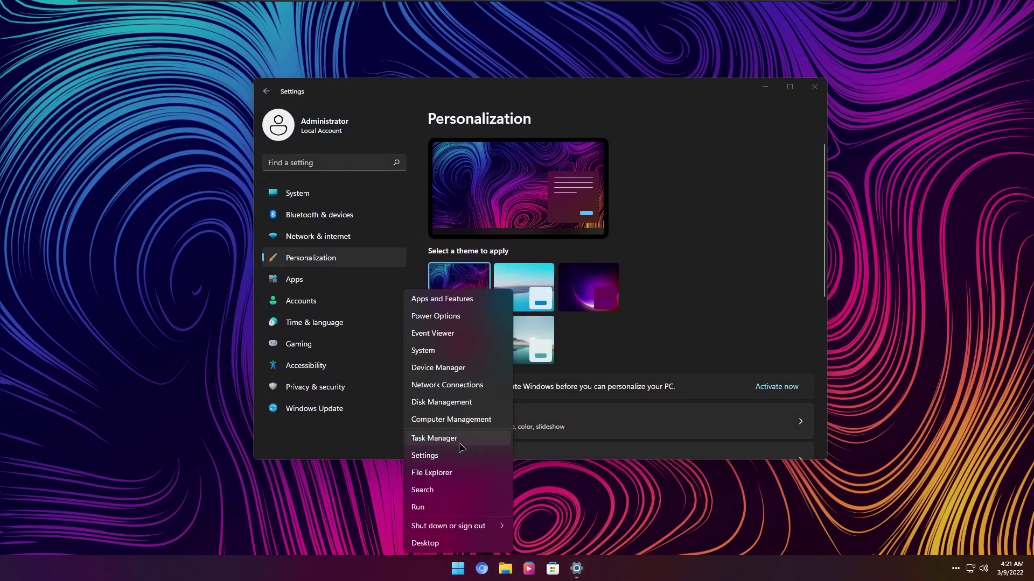
click(458, 443)
click(272, 292)
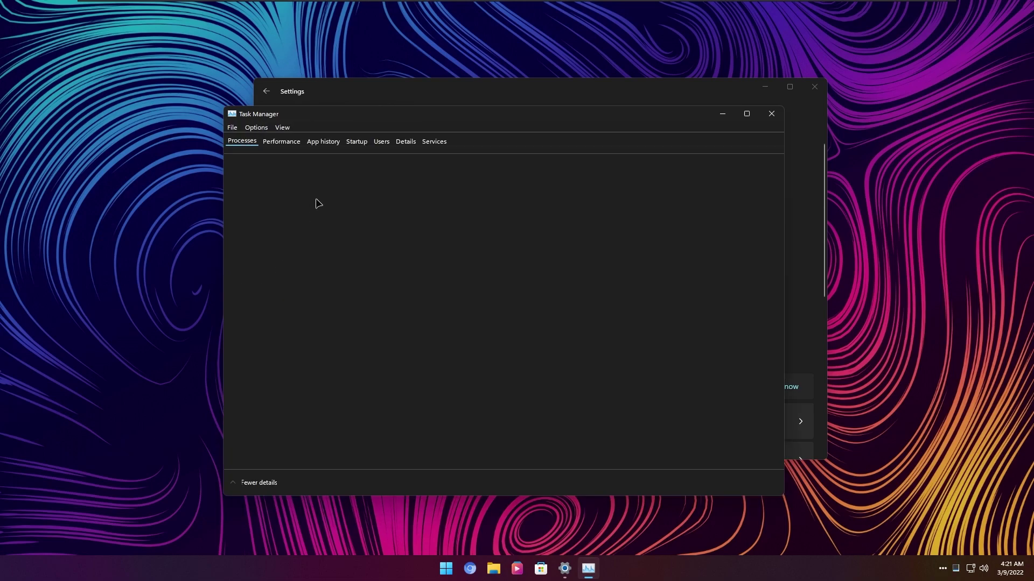
drag(340, 118, 356, 89)
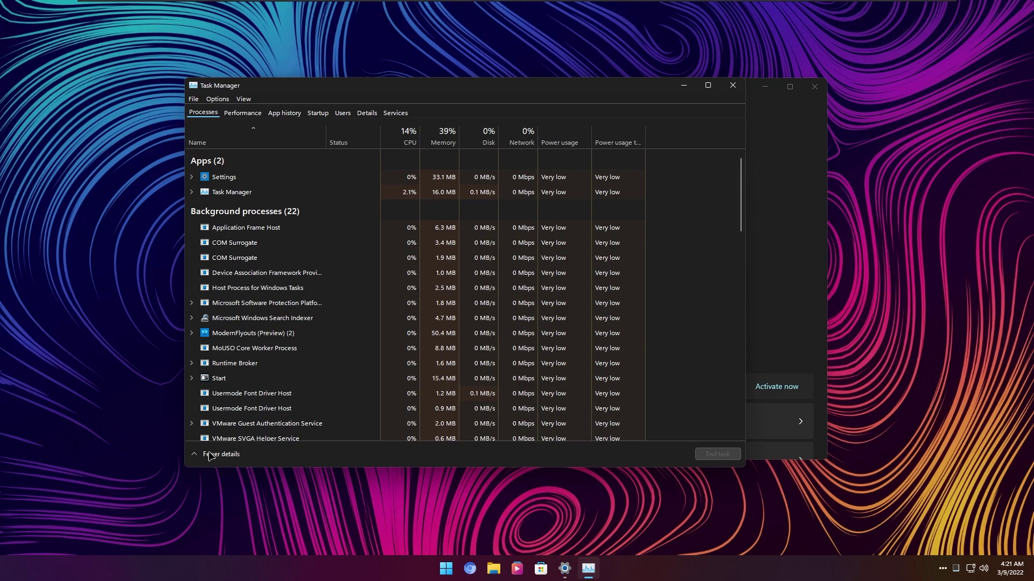
click(211, 456)
click(367, 86)
click(528, 282)
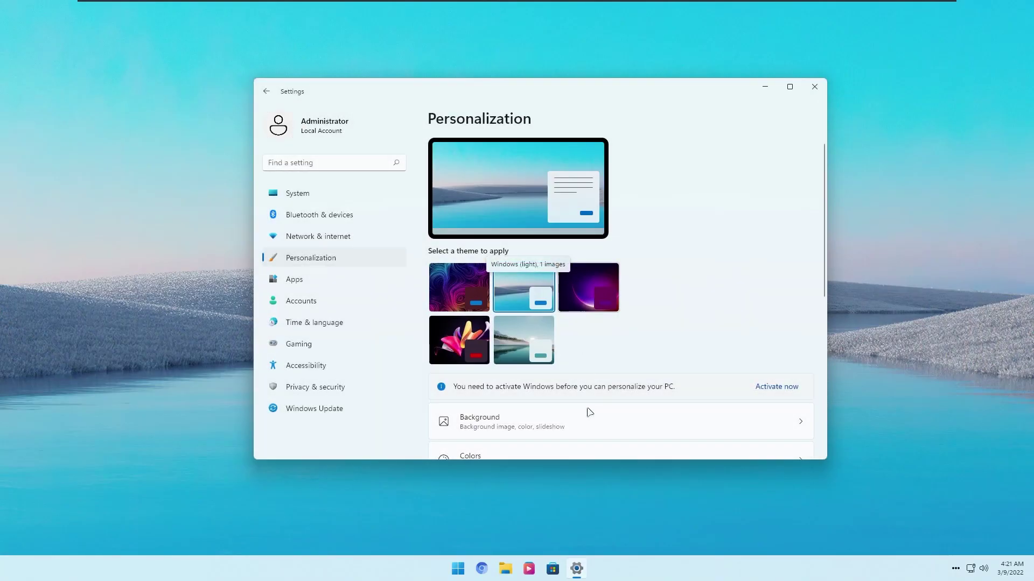
Step: Reapply the dark swirl theme and dismiss the ModernFlyoutsHost.exe application error
click(458, 569)
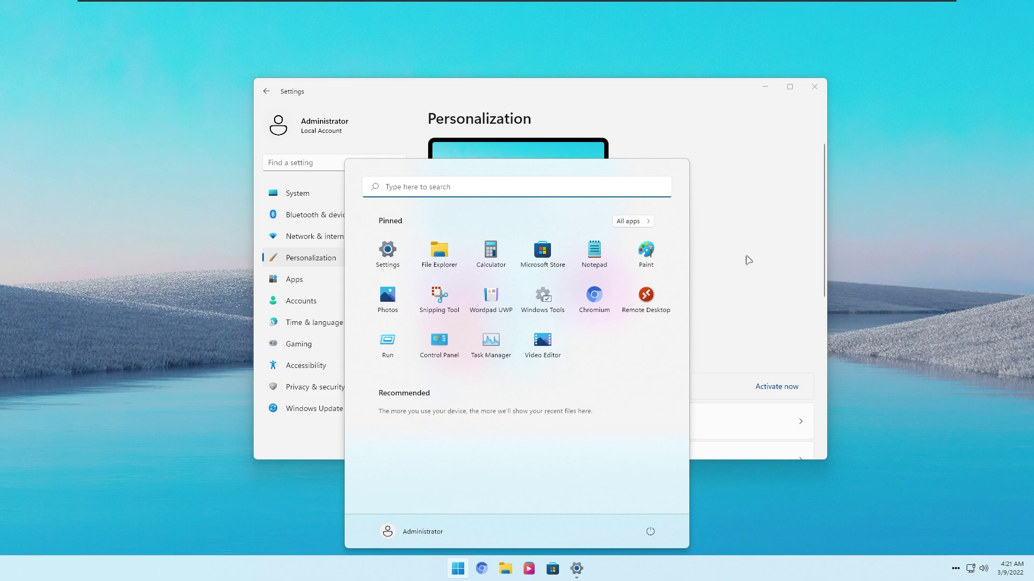
click(747, 259)
click(464, 282)
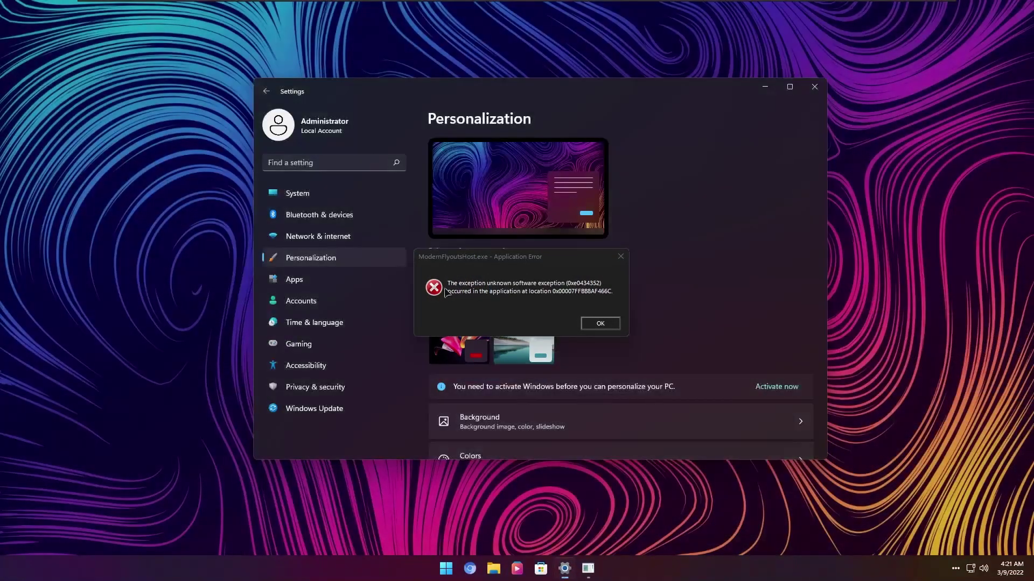
click(600, 324)
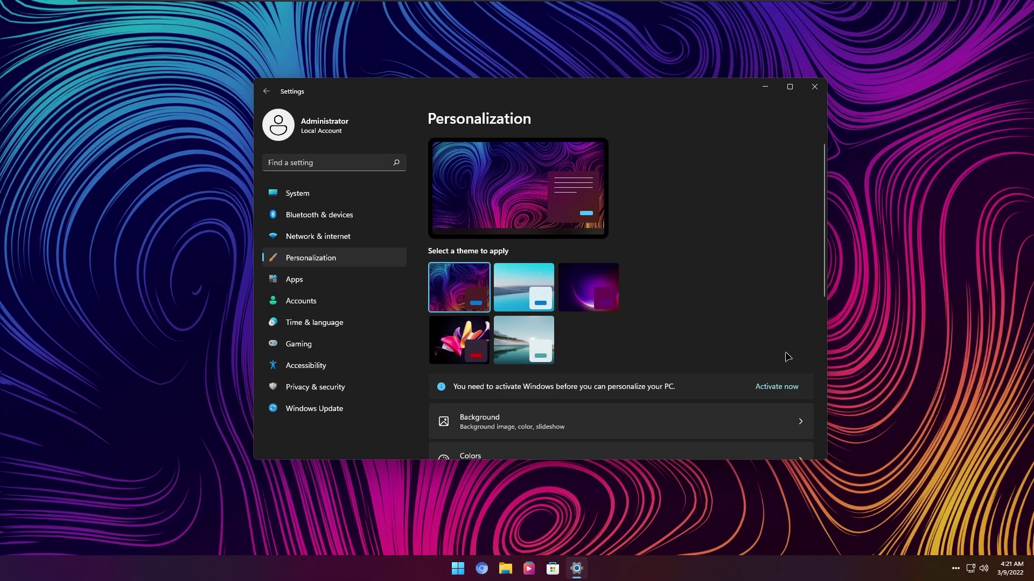
Step: Check the desktop menu and hidden tray icons, then bring up the taskbar's context menu
right_click(889, 296)
click(915, 322)
click(955, 569)
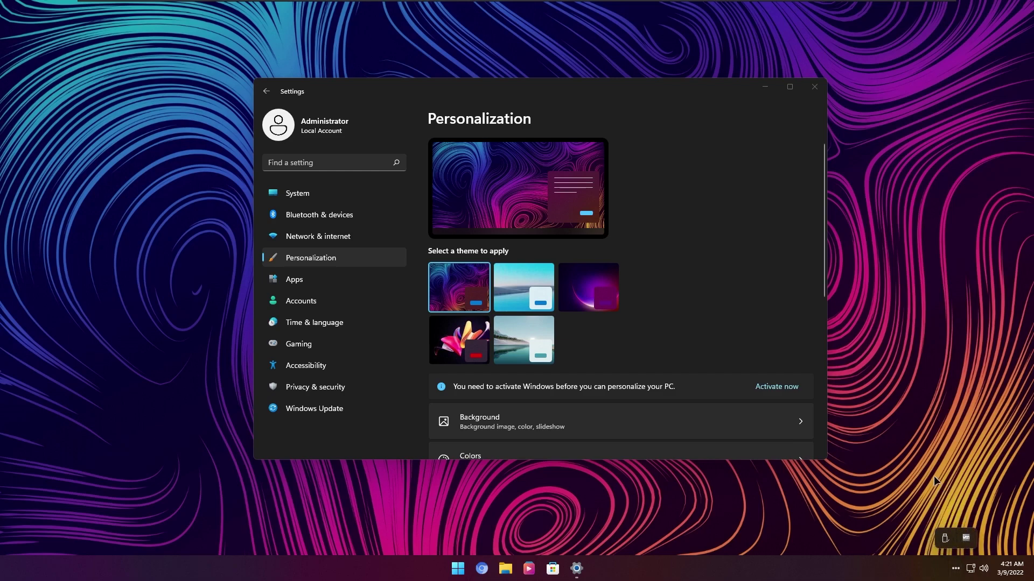
click(955, 569)
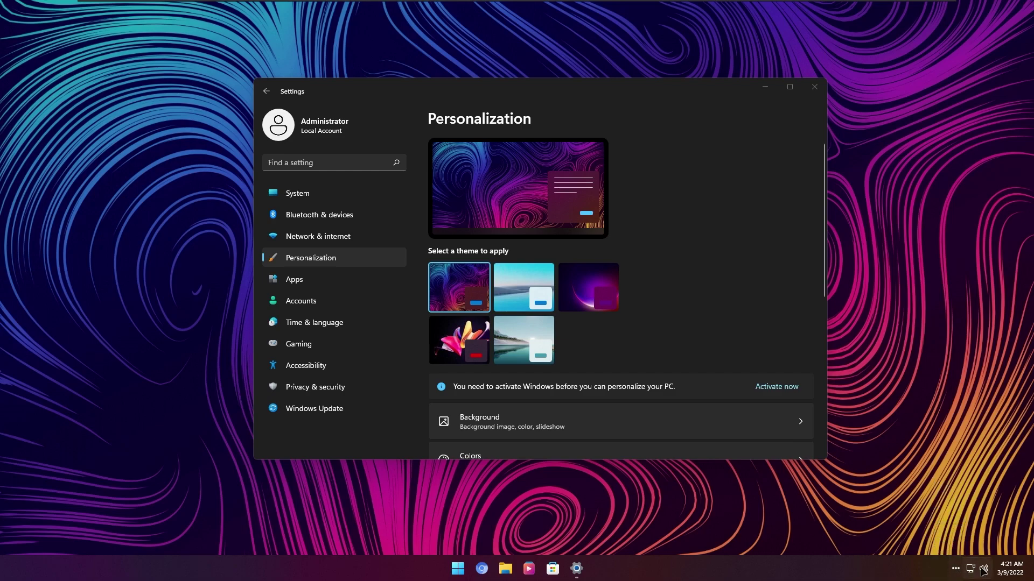
right_click(625, 568)
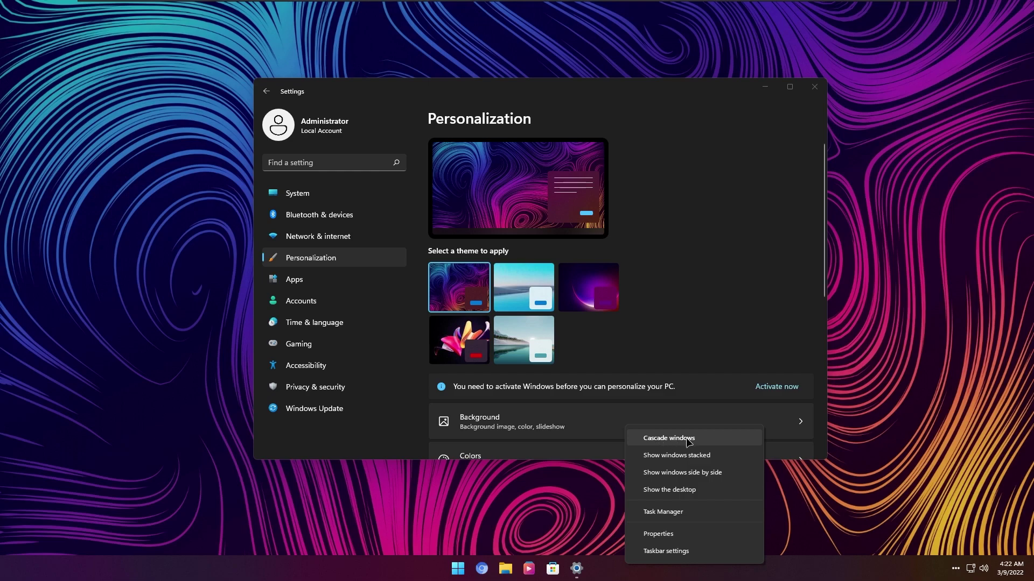
Step: Set the taskbar style to Windows 10 in Taskbar Properties, then return to Settings
click(679, 538)
drag(496, 154, 548, 163)
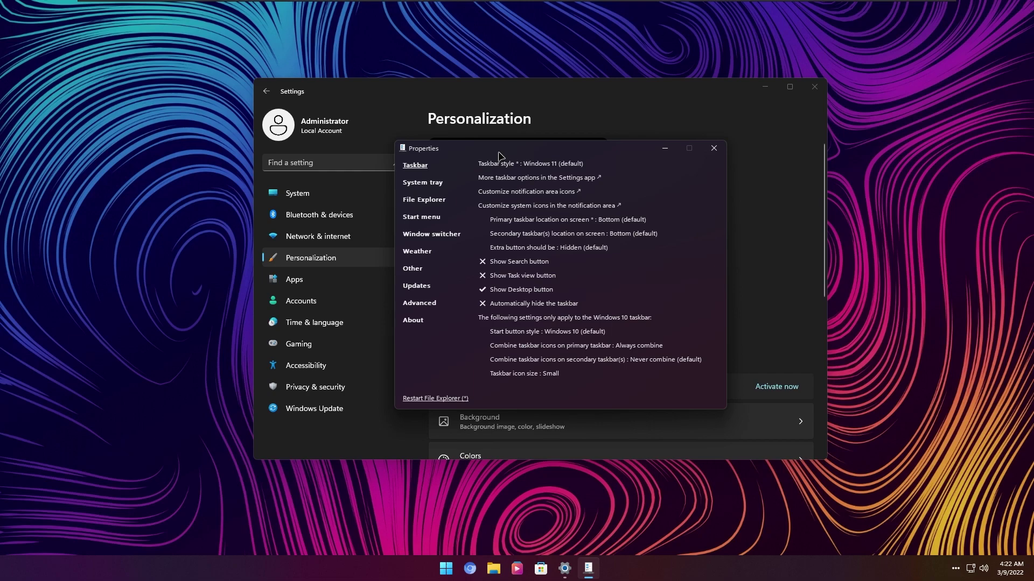
drag(527, 151, 610, 152)
click(585, 168)
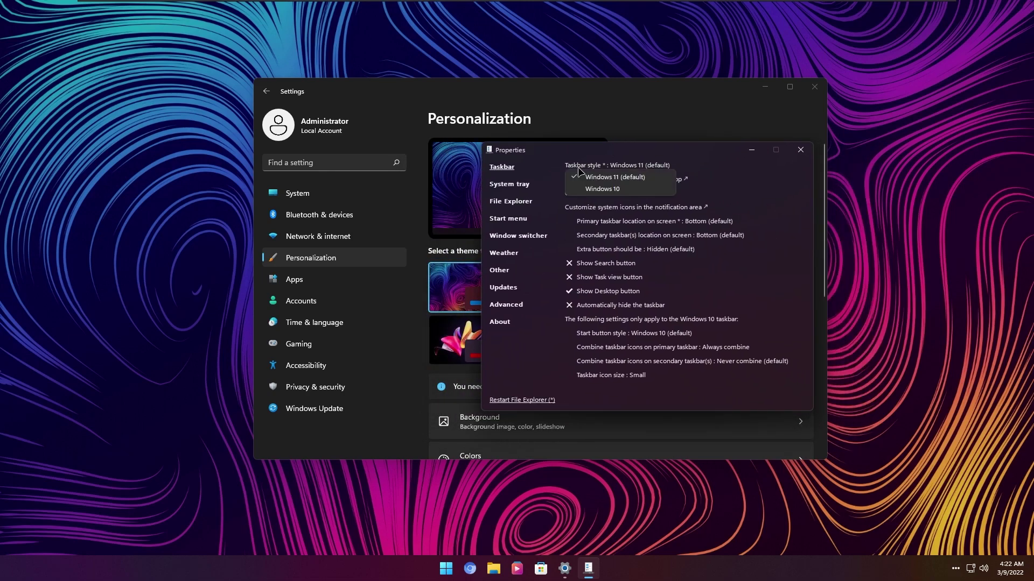
click(624, 189)
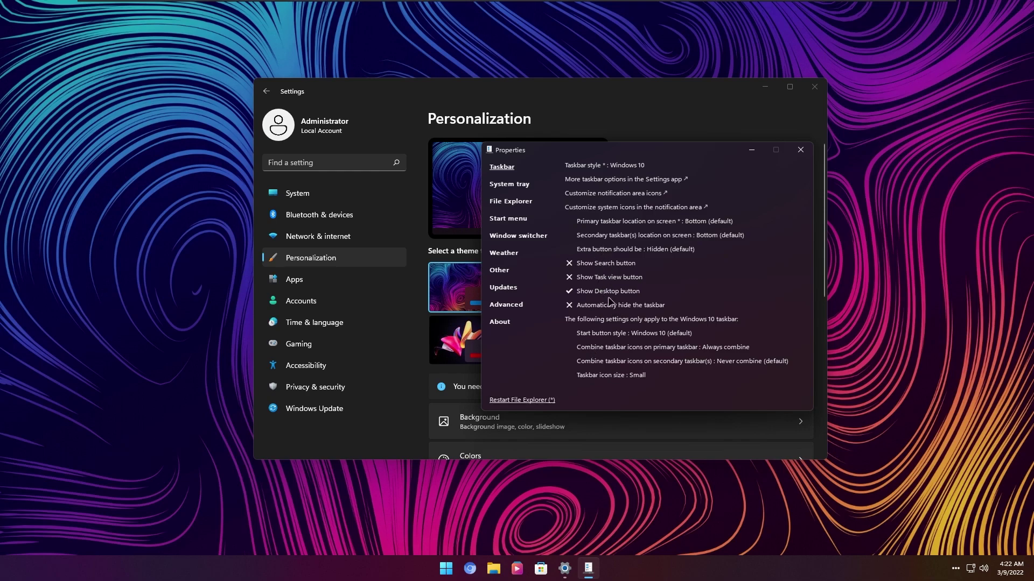
click(568, 573)
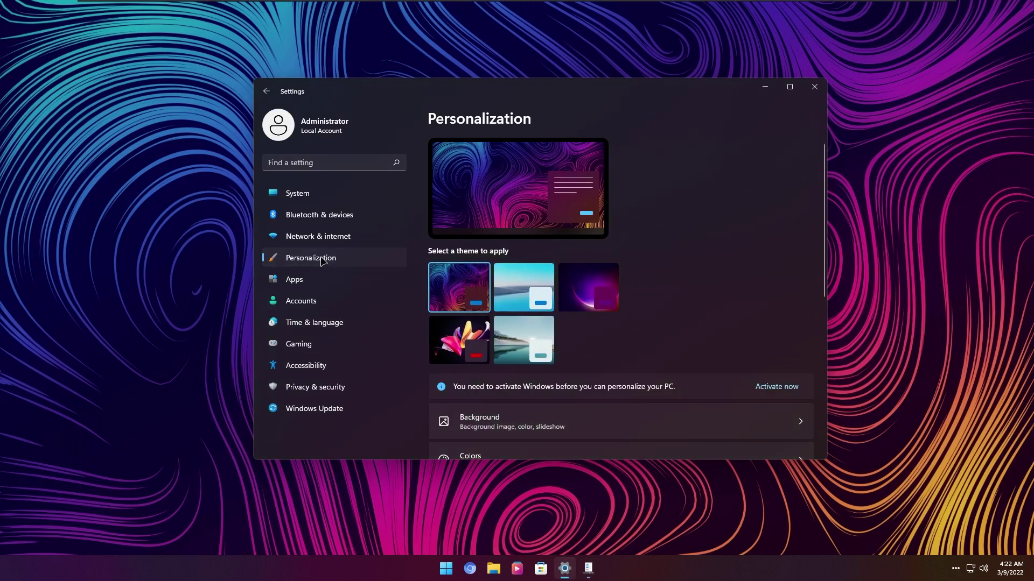
Step: Show the Personalization › Taskbar page, with Search, Task view and Chat switched off
scroll(556, 373, down, 6)
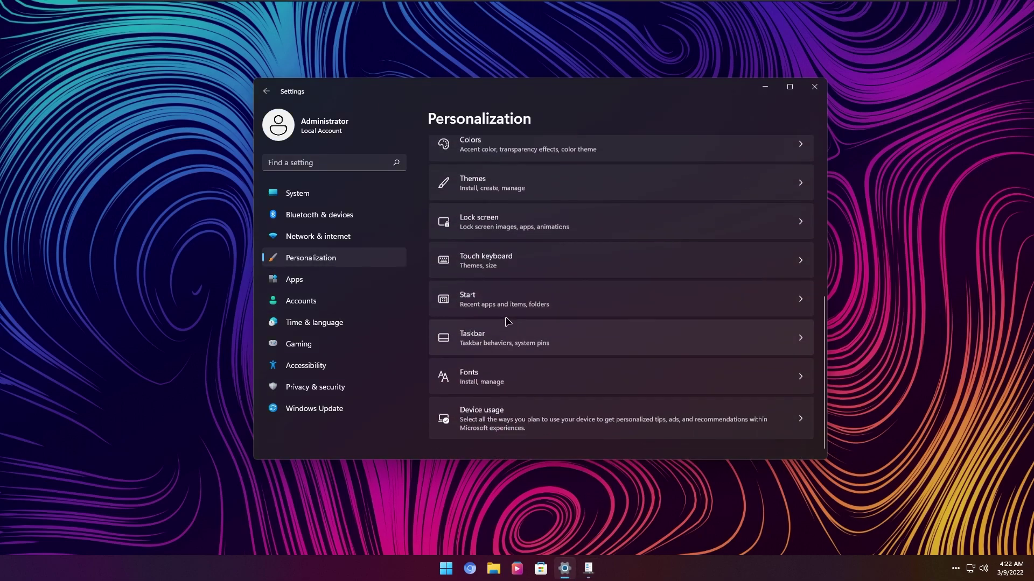
click(505, 333)
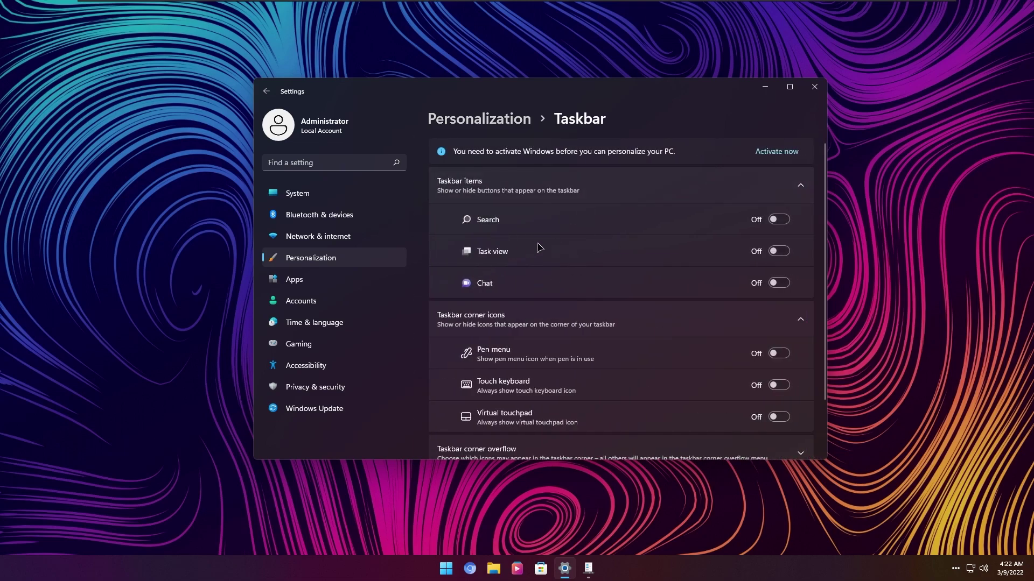
drag(579, 101, 552, 93)
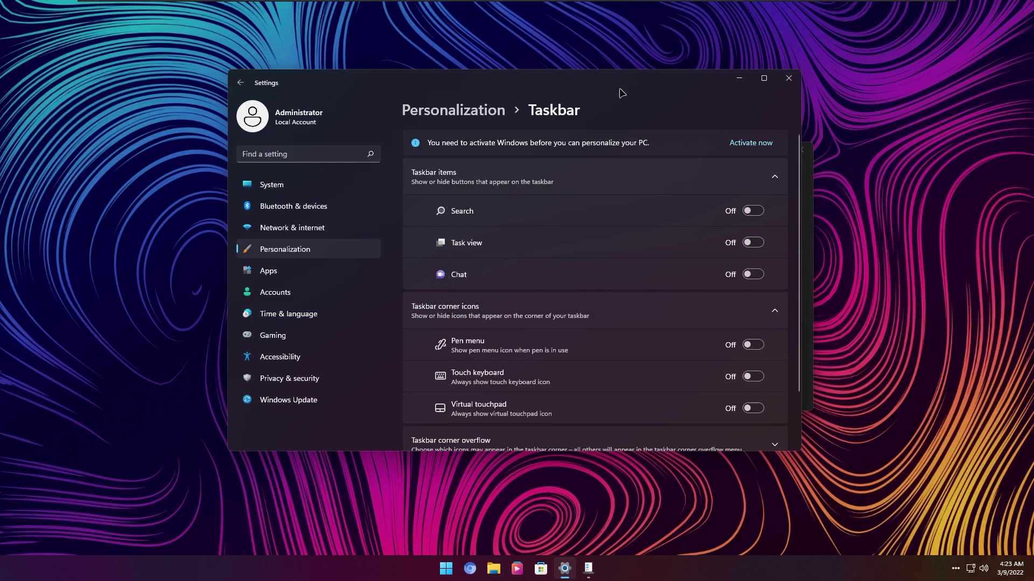
Step: Confirm the Windows 10 taskbar style, restart File Explorer to apply it, and open Start
click(582, 576)
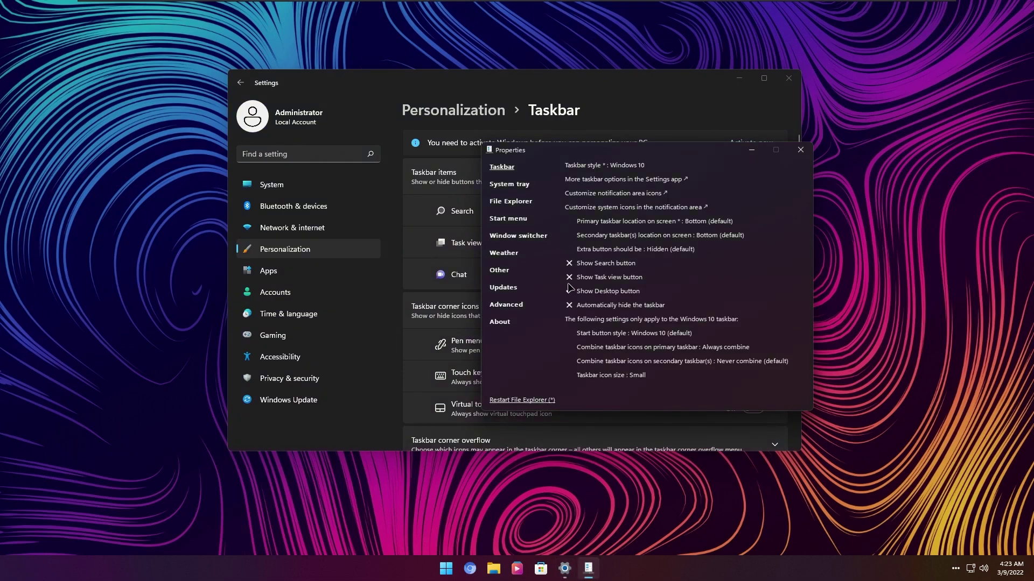
drag(566, 156, 514, 151)
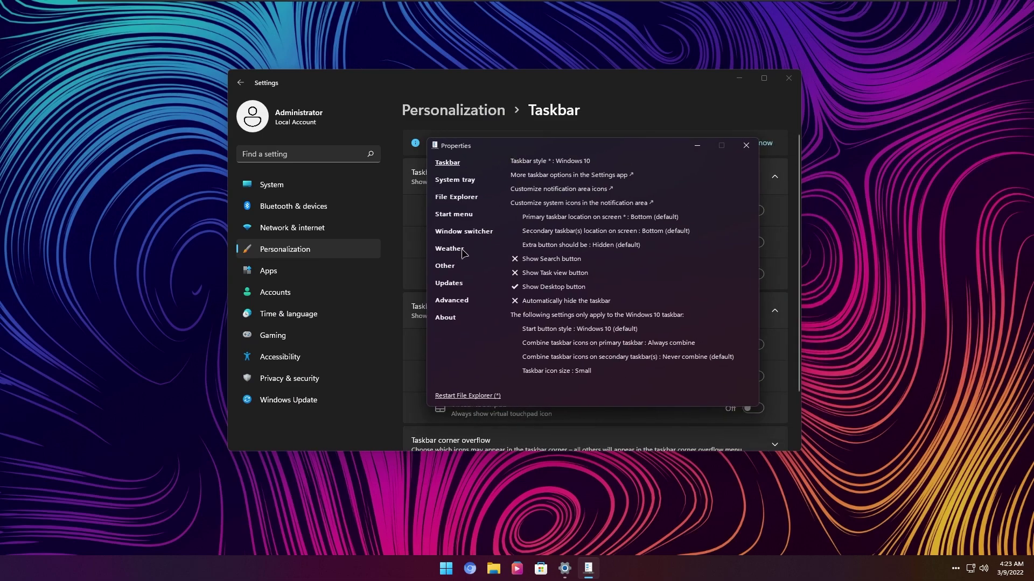
click(459, 251)
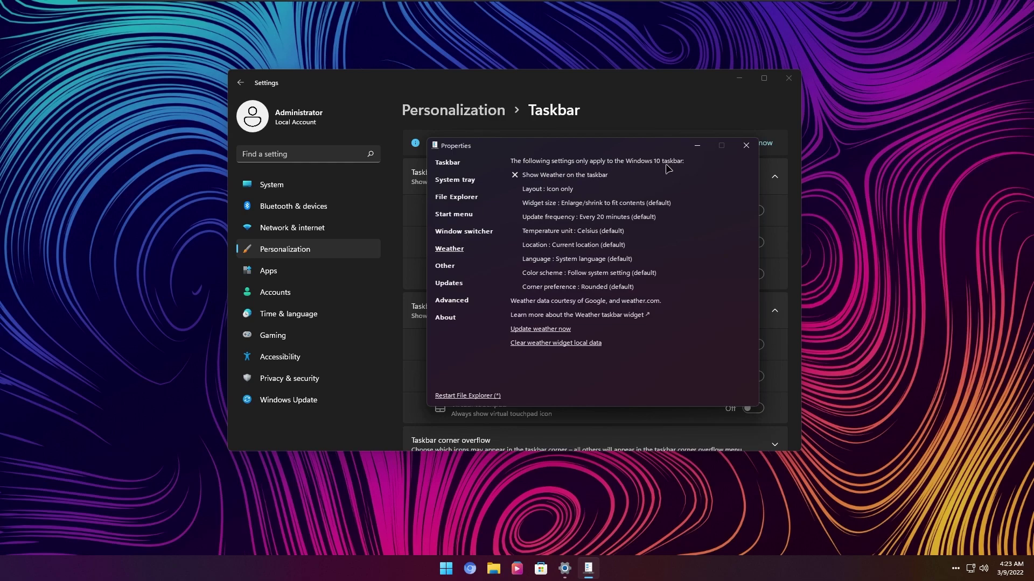
click(457, 165)
click(572, 161)
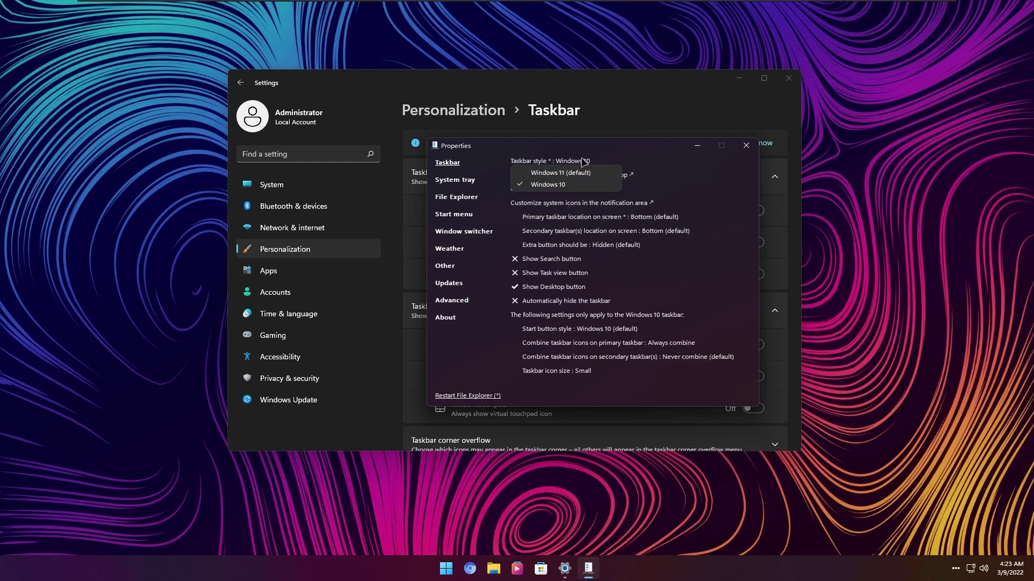
click(575, 182)
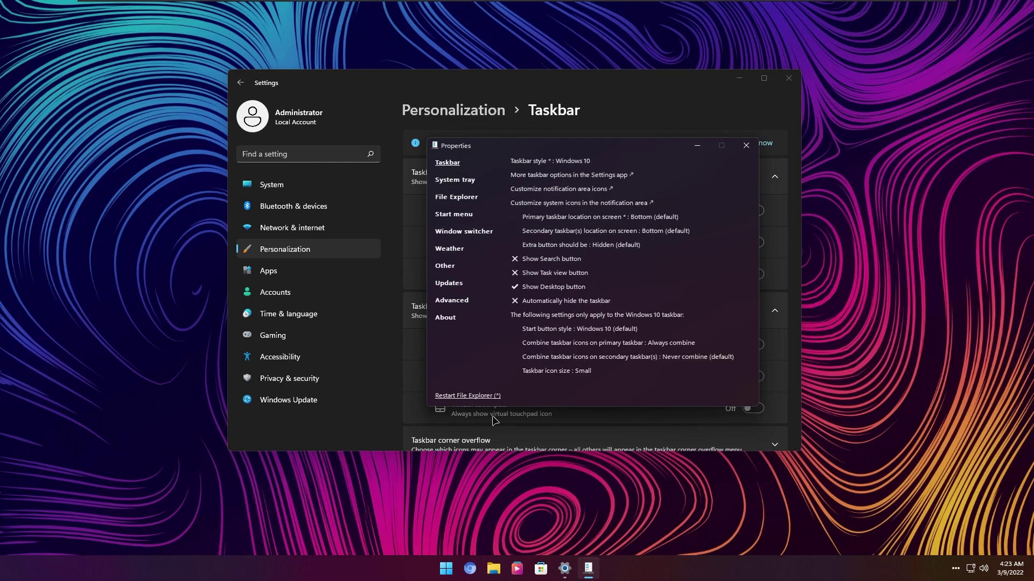
click(466, 397)
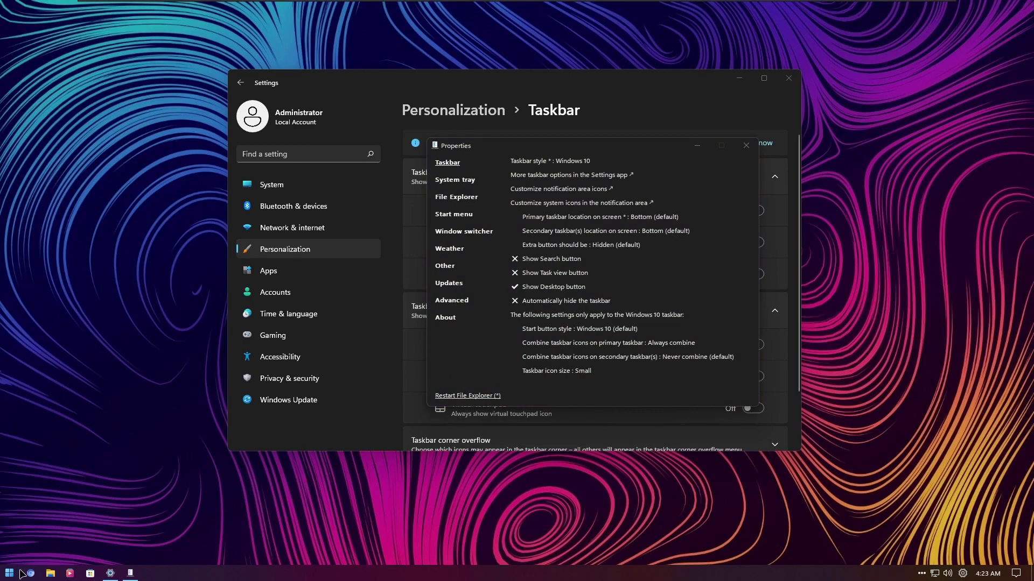
click(10, 573)
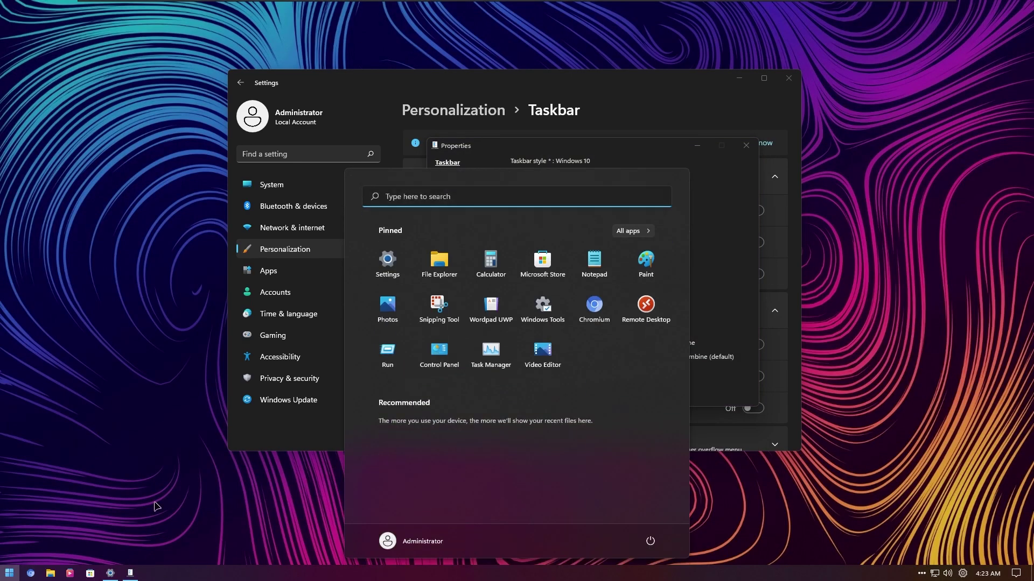
Step: Dismiss the Start menu and nudge the Rise Media Player window slightly down
click(606, 99)
click(10, 573)
click(9, 574)
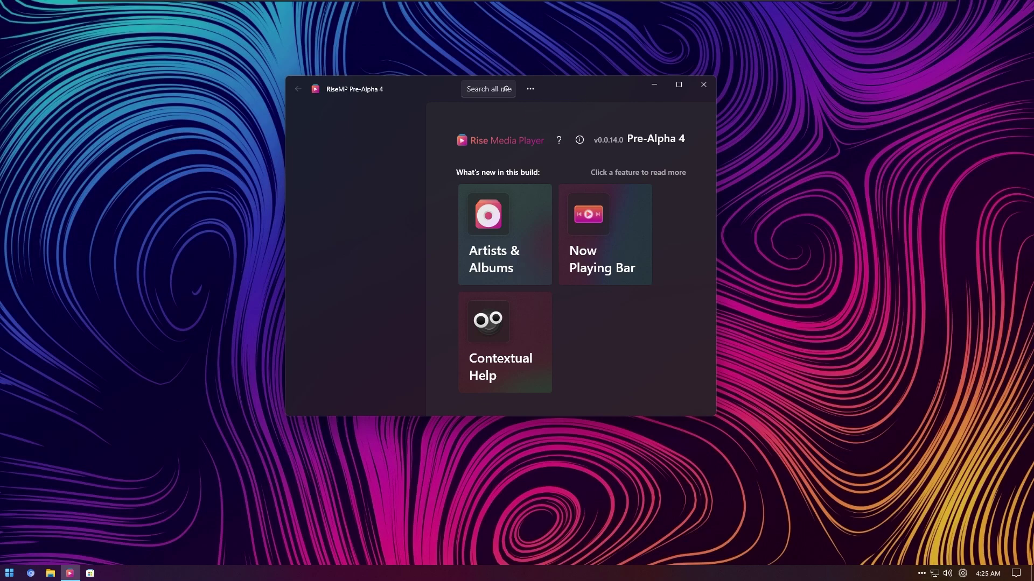
drag(586, 93, 584, 104)
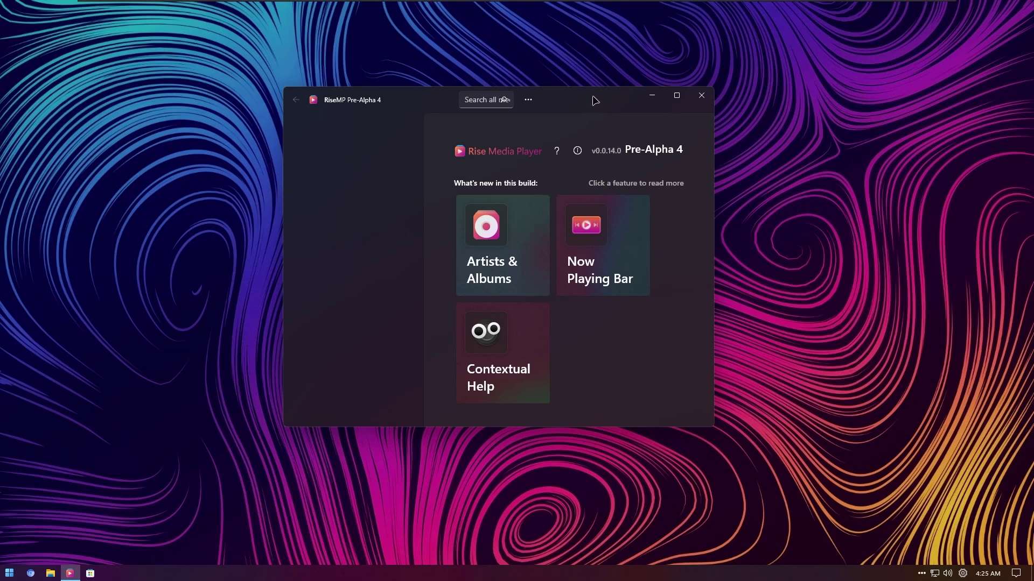
click(9, 573)
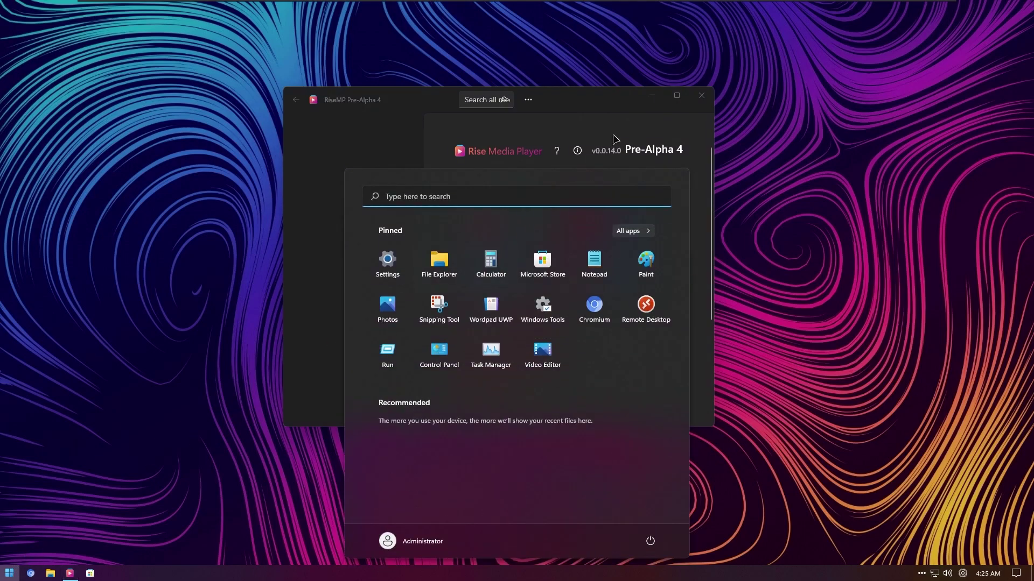
click(594, 99)
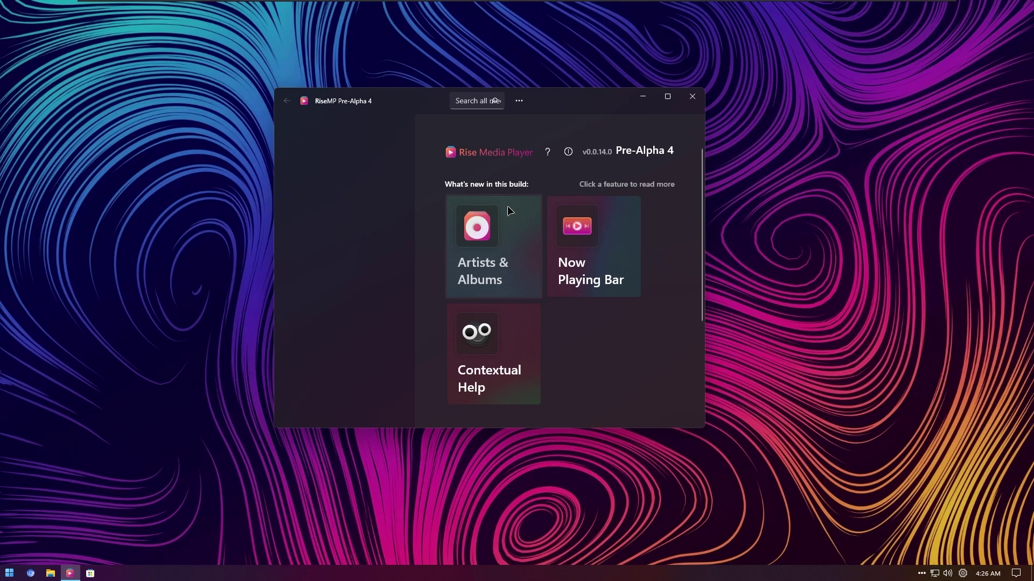
Step: Read the Contextual Help feature notes through to the More to come! page, then close the player
click(519, 354)
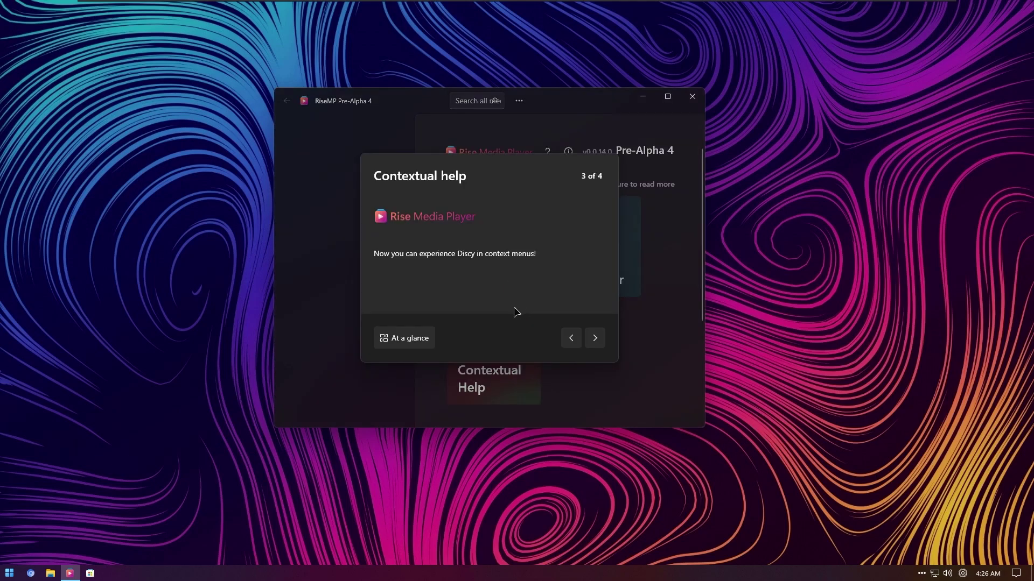
click(594, 338)
click(693, 115)
click(692, 96)
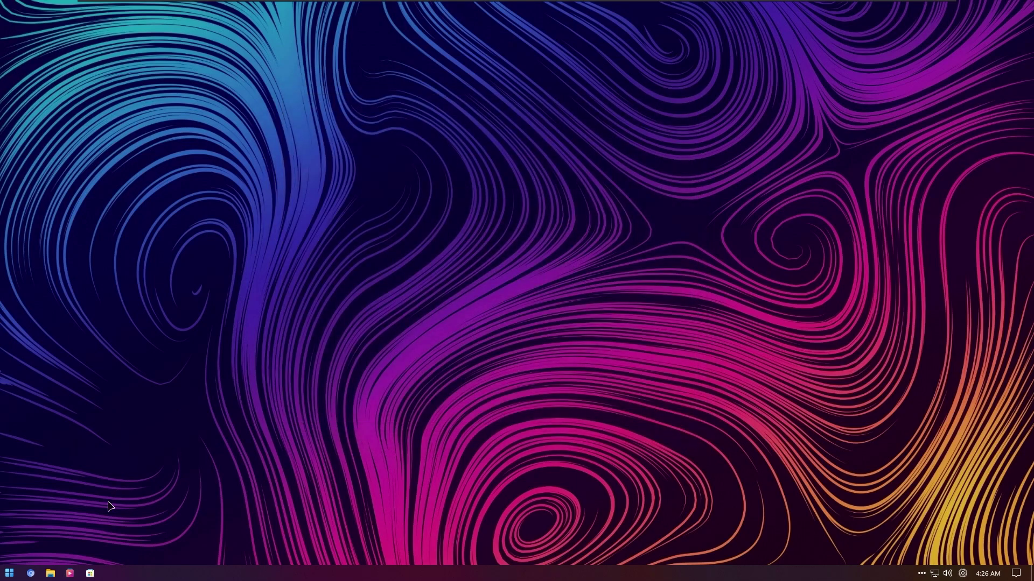
Step: Reopen Rise Media Player from the taskbar and glance at its library settings before closing them
click(70, 573)
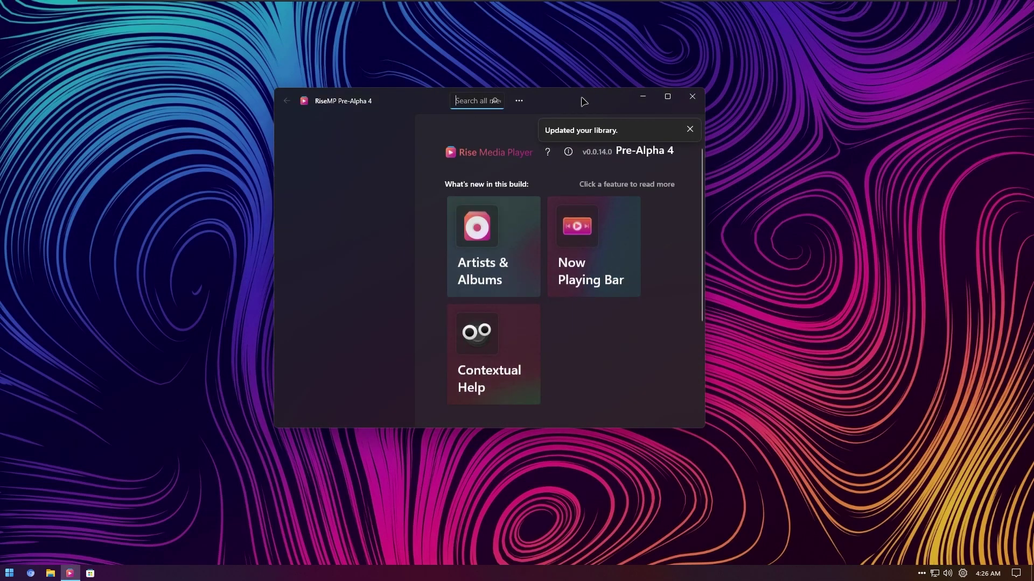
click(520, 107)
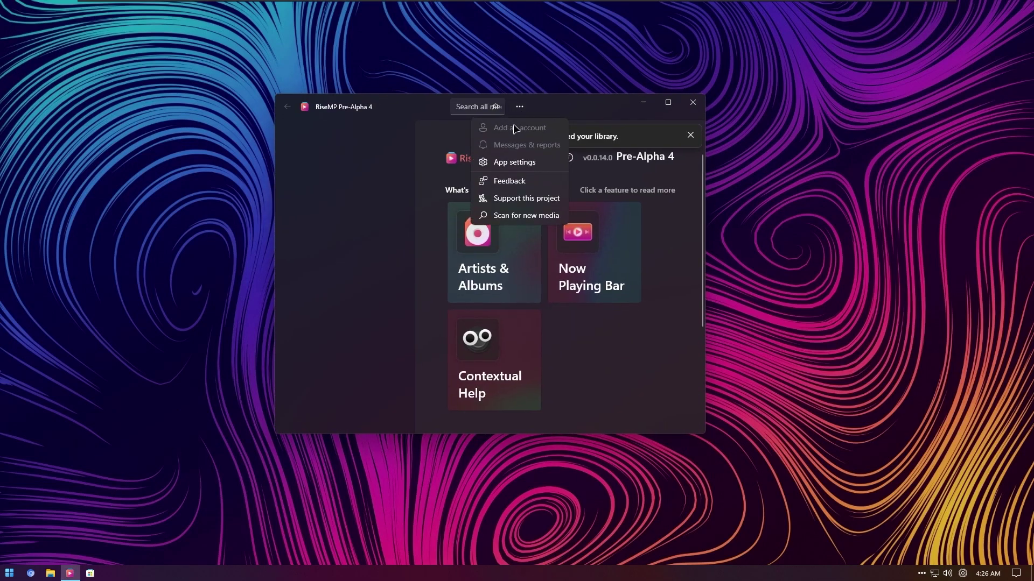
click(527, 168)
click(685, 129)
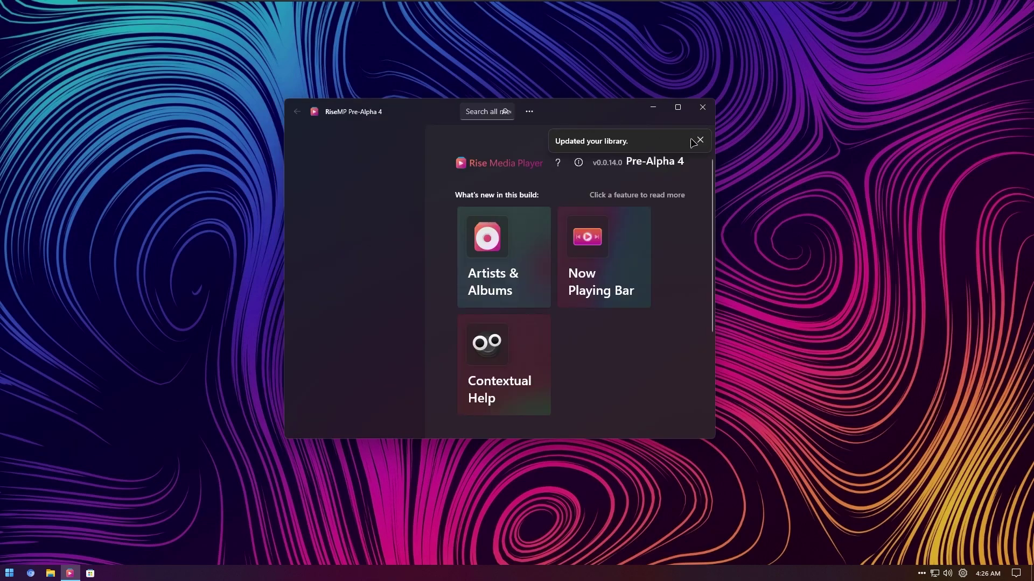
Step: Close the media player and open Control Panel's Programs and Features list, centred on screen
click(702, 111)
click(11, 572)
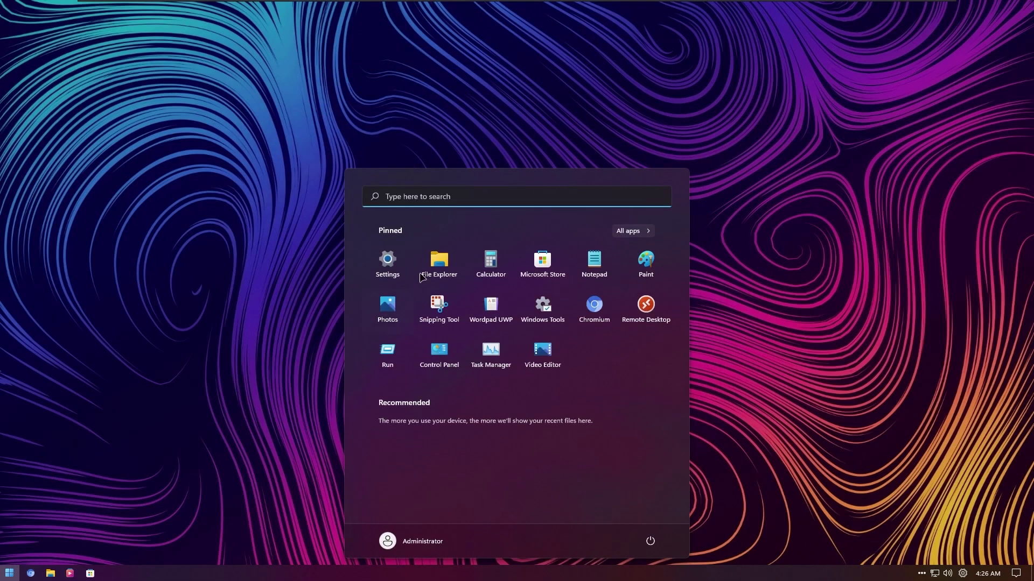
click(455, 281)
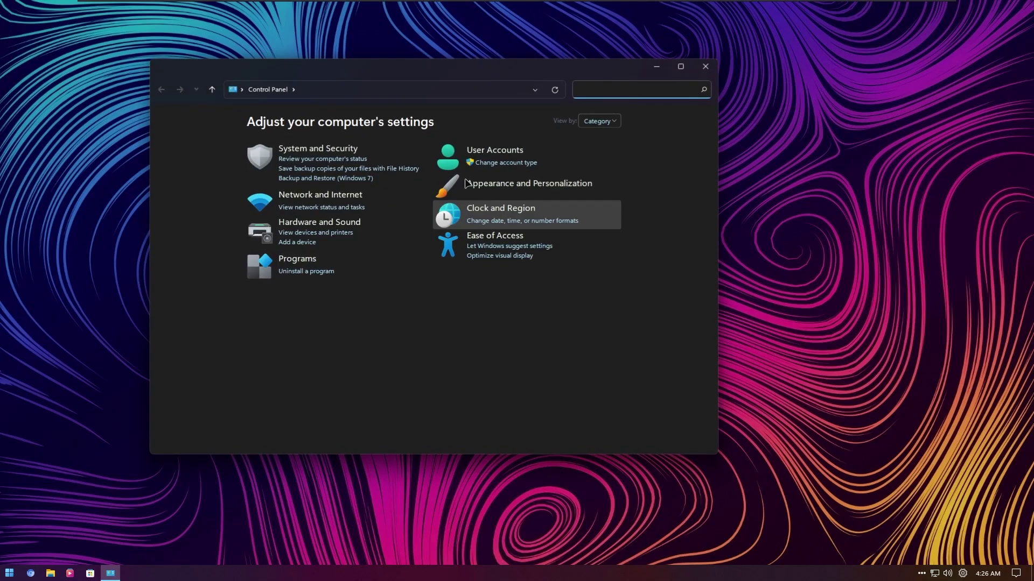
click(329, 276)
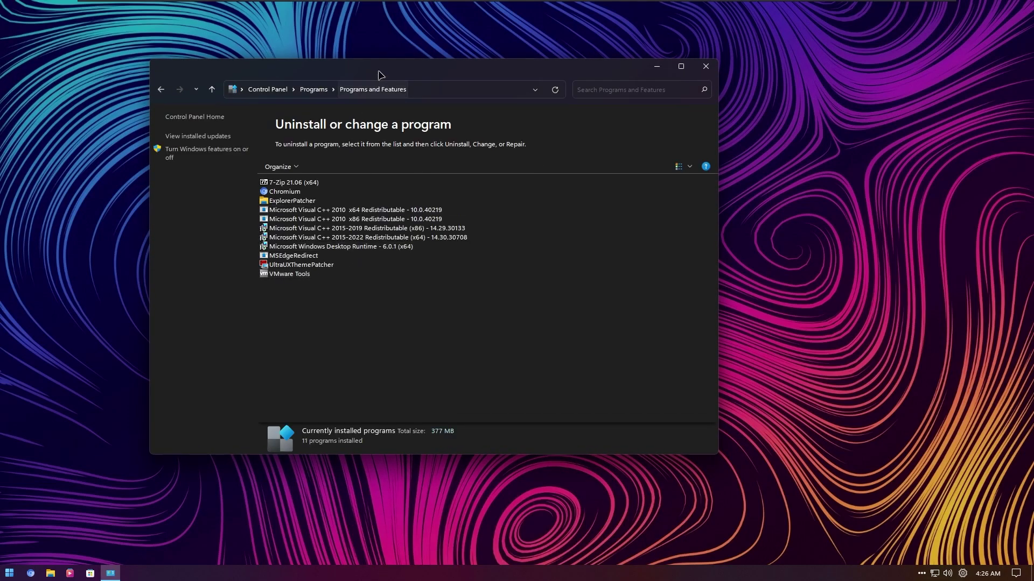
drag(378, 70, 533, 97)
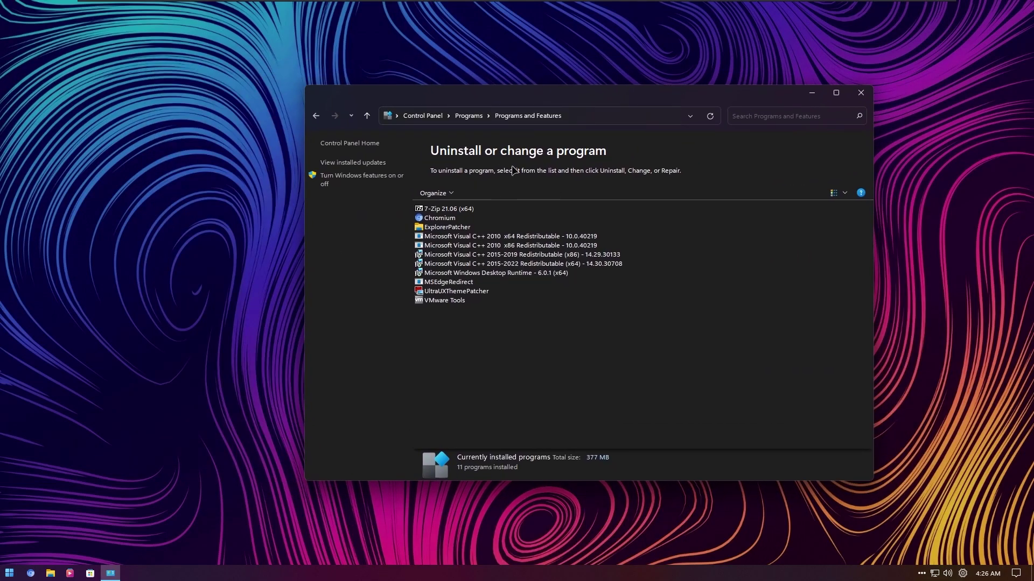
Step: Check the details of 7-Zip, Chromium, MSEdgeRedirect and UltraUXThemePatcher in the installed programs list
click(464, 210)
click(458, 218)
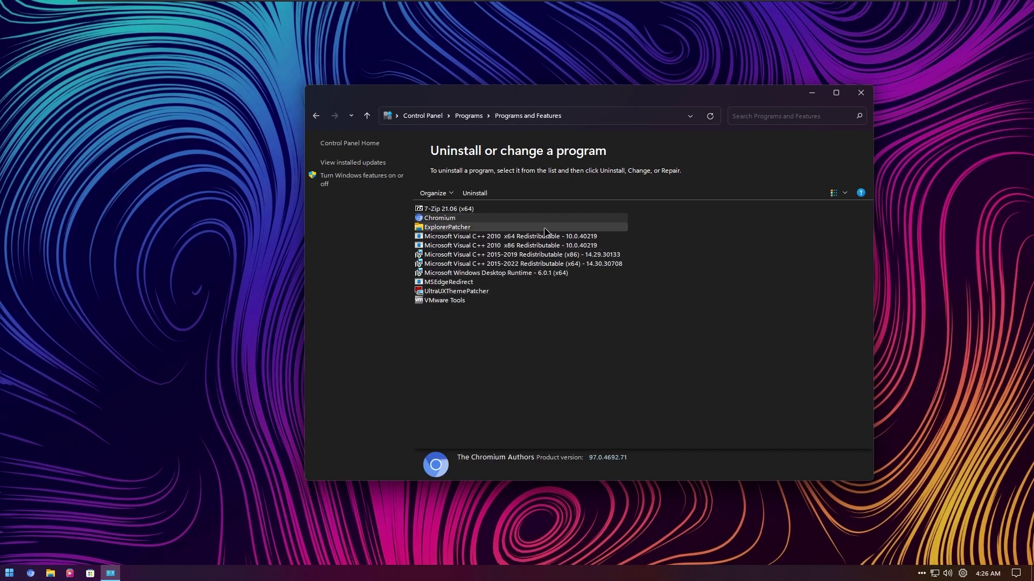
click(458, 283)
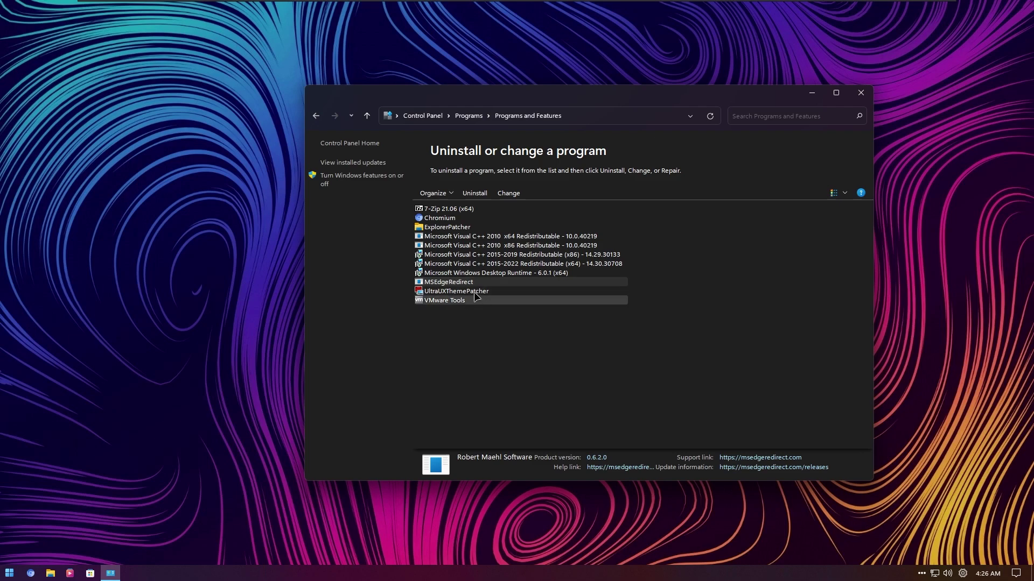
click(509, 292)
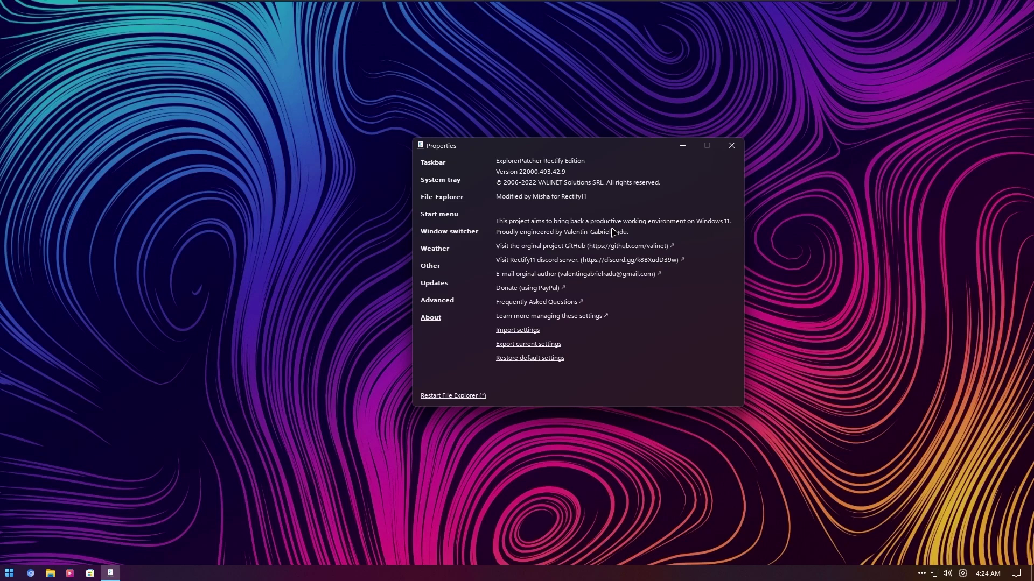
Step: Close ExplorerPatcher Properties, dismiss the Start menu, and show the March 2022 calendar flyout with Win+Alt+D
click(731, 145)
click(9, 572)
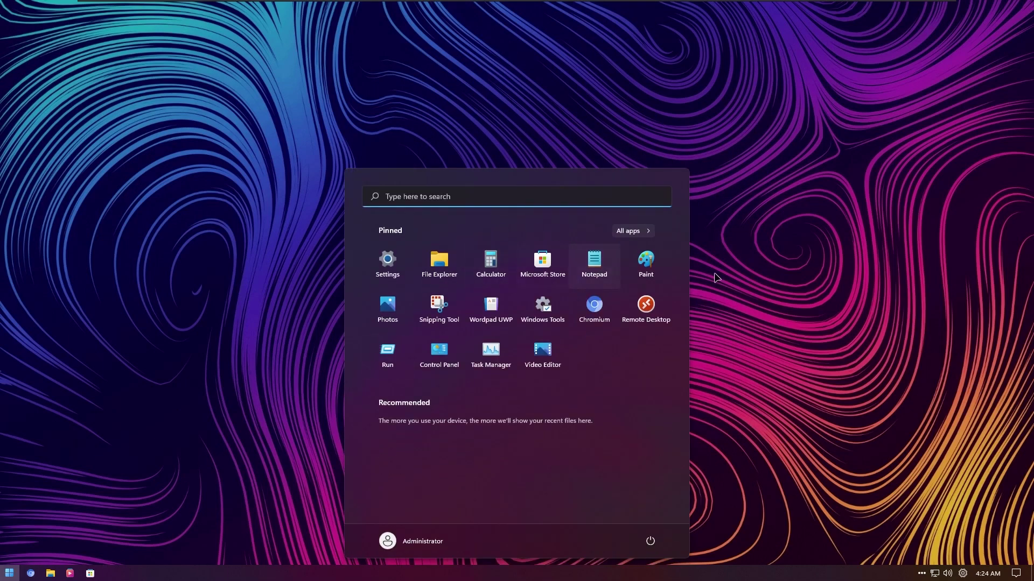
click(792, 310)
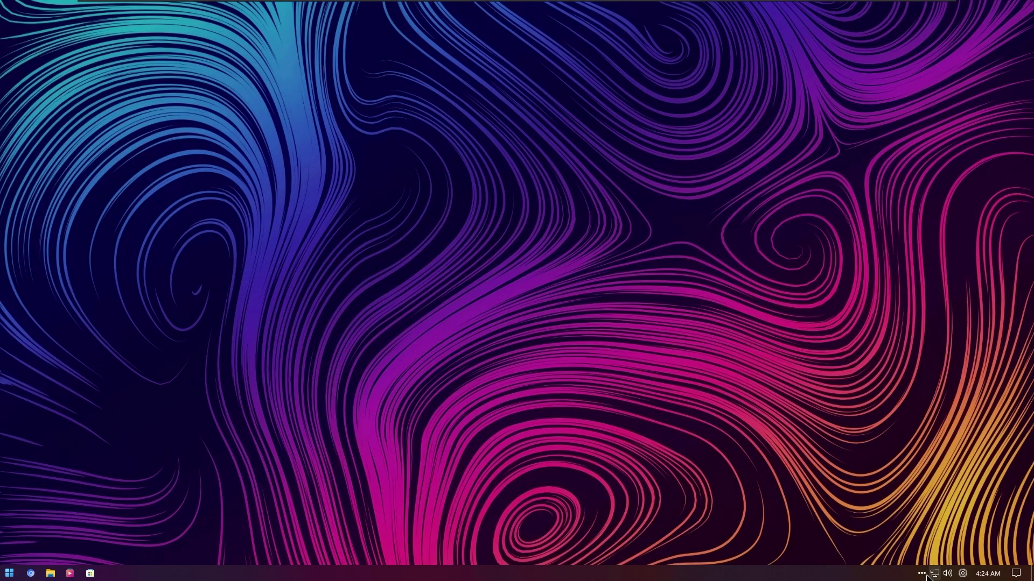
key(super+alt+d)
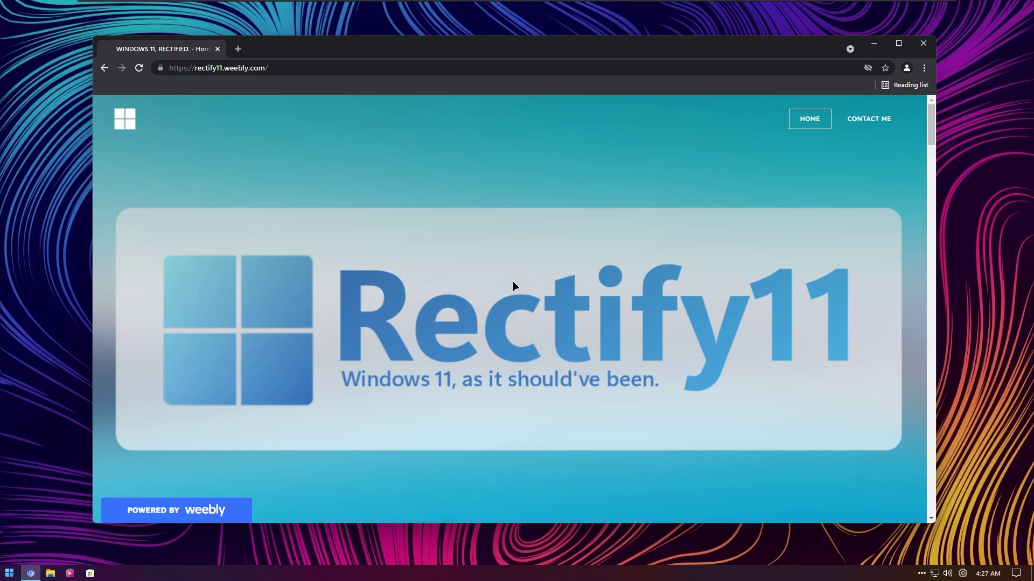
Step: Scroll rectify11.weebly.com past the screenshots to the three download links and the closing Note
scroll(550, 280, down, 8)
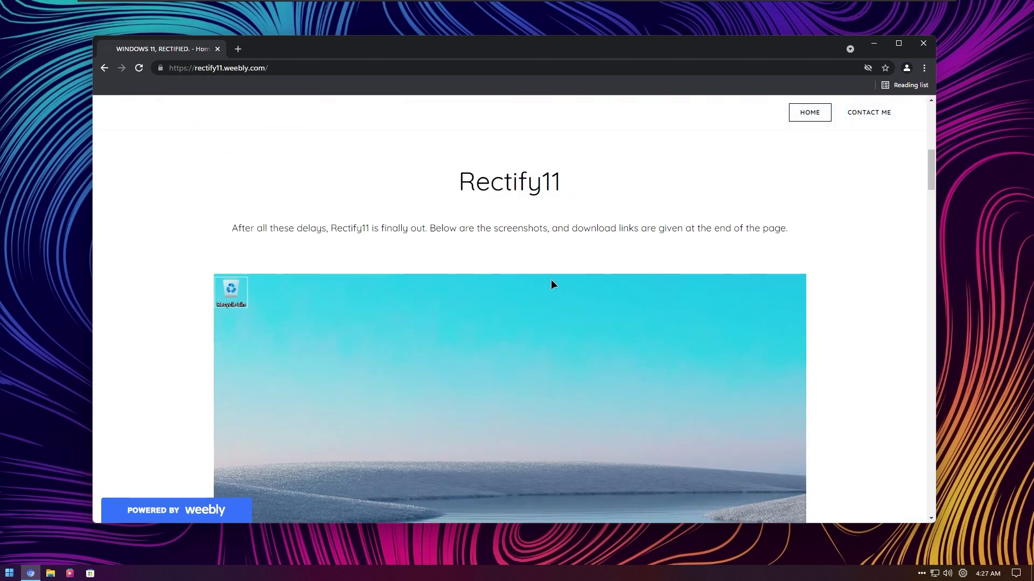
scroll(557, 191, down, 3)
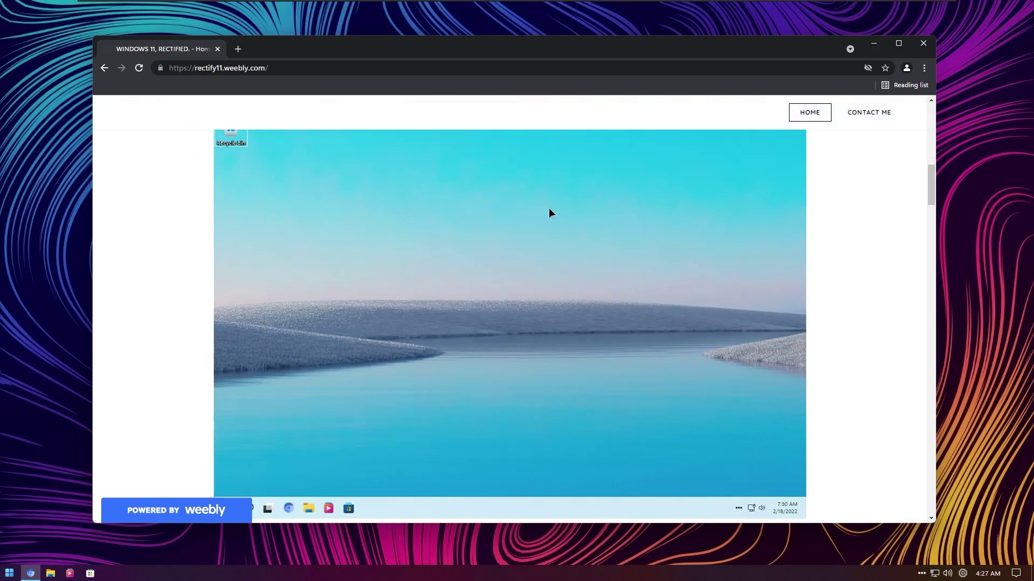
scroll(548, 208, down, 4)
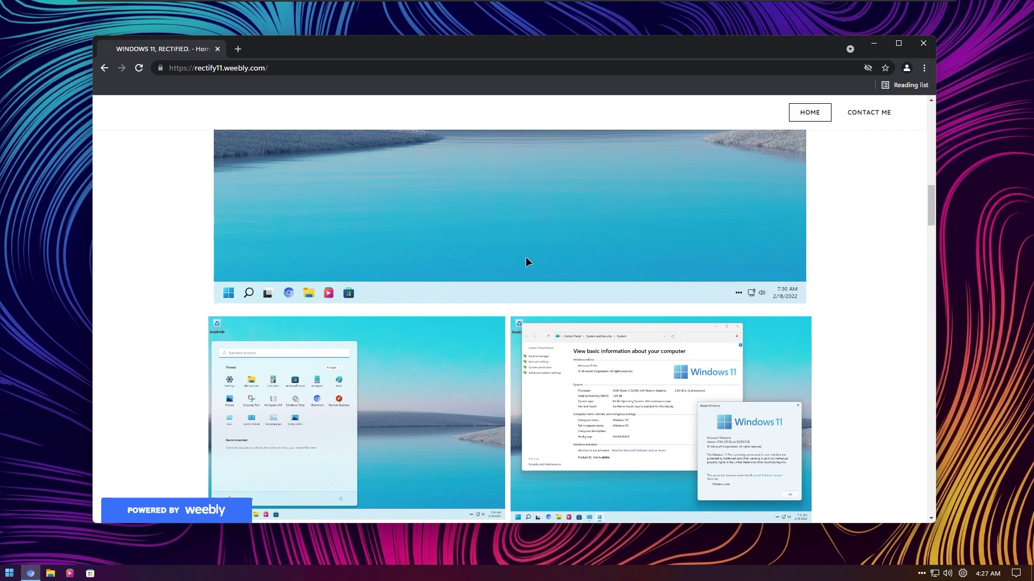
scroll(482, 250, down, 6)
scroll(521, 259, down, 15)
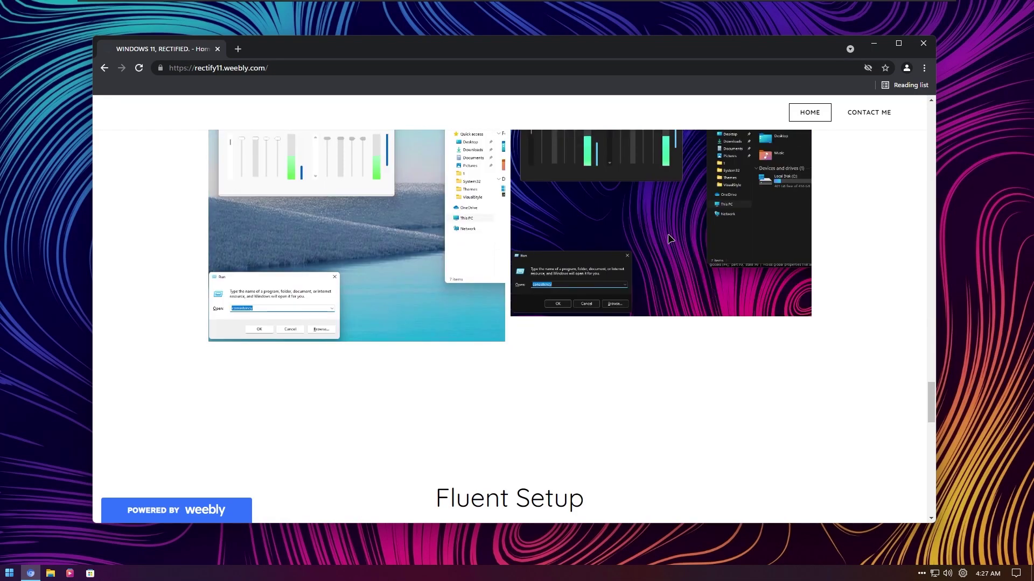
scroll(669, 237, up, 5)
scroll(930, 398, down, 6)
scroll(927, 418, down, 10)
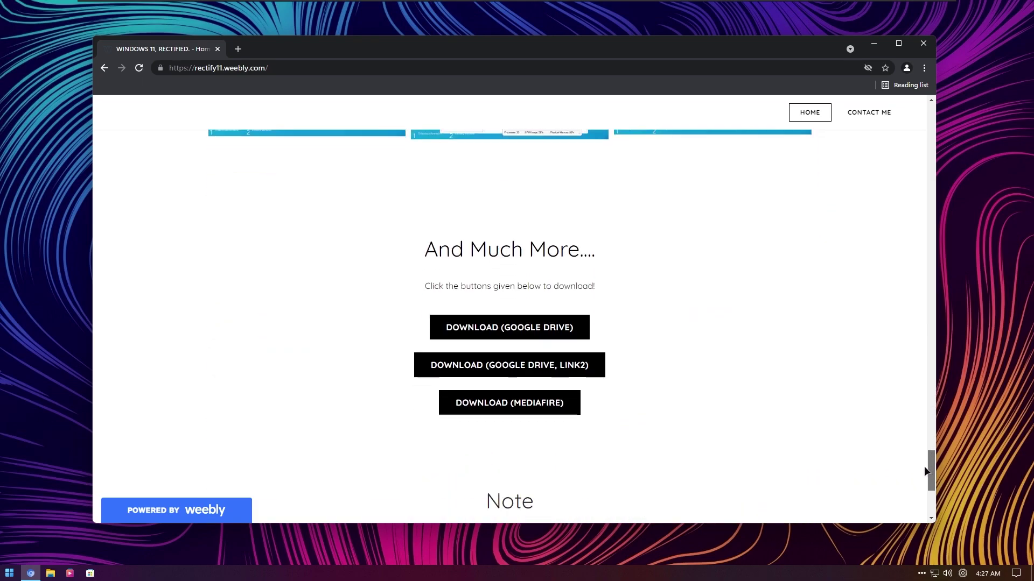
scroll(754, 309, up, 4)
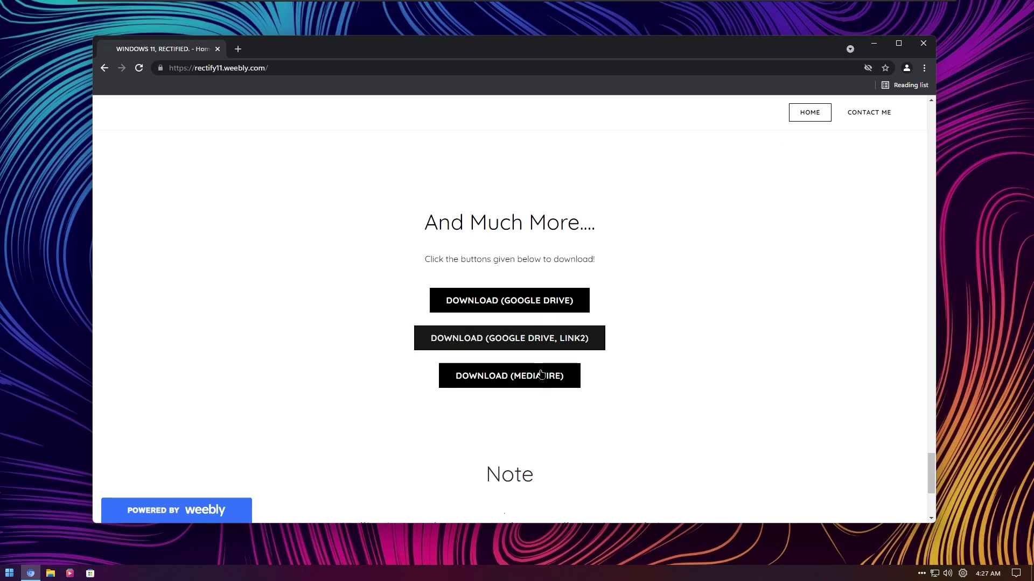
scroll(681, 350, down, 4)
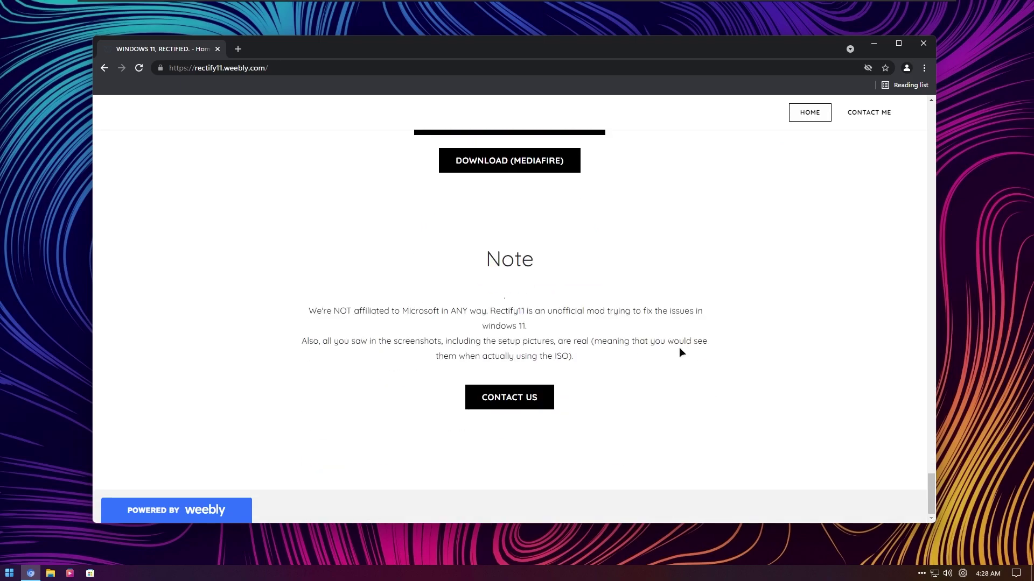